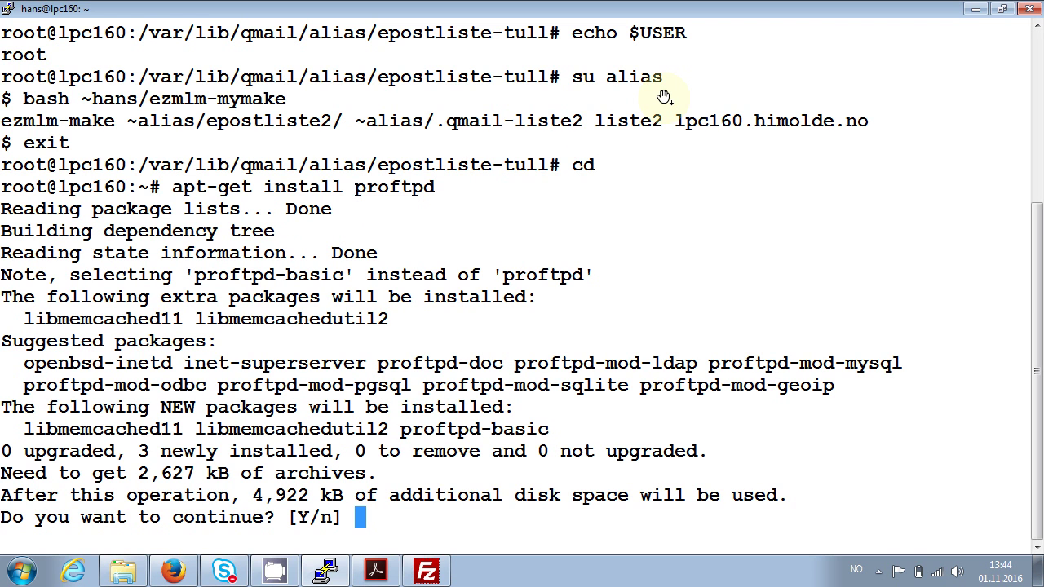
- Confirm the proftpd package installation and set ProFTPD to run from inetd
{"action": "type", "text": "Y"}
{"action": "key", "text": "Return"}
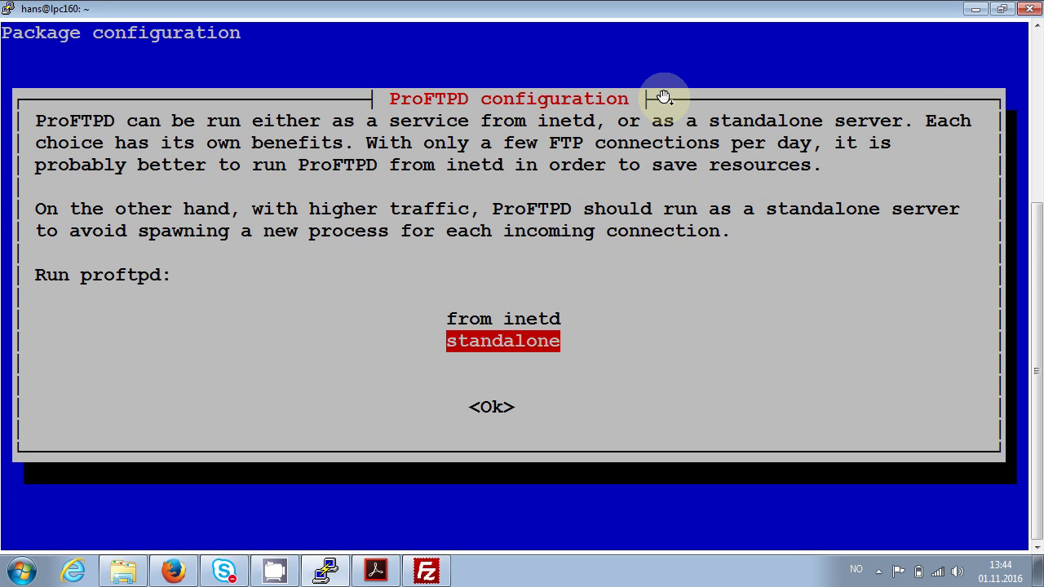
{"action": "key", "text": "Up"}
{"action": "key", "text": "Tab"}
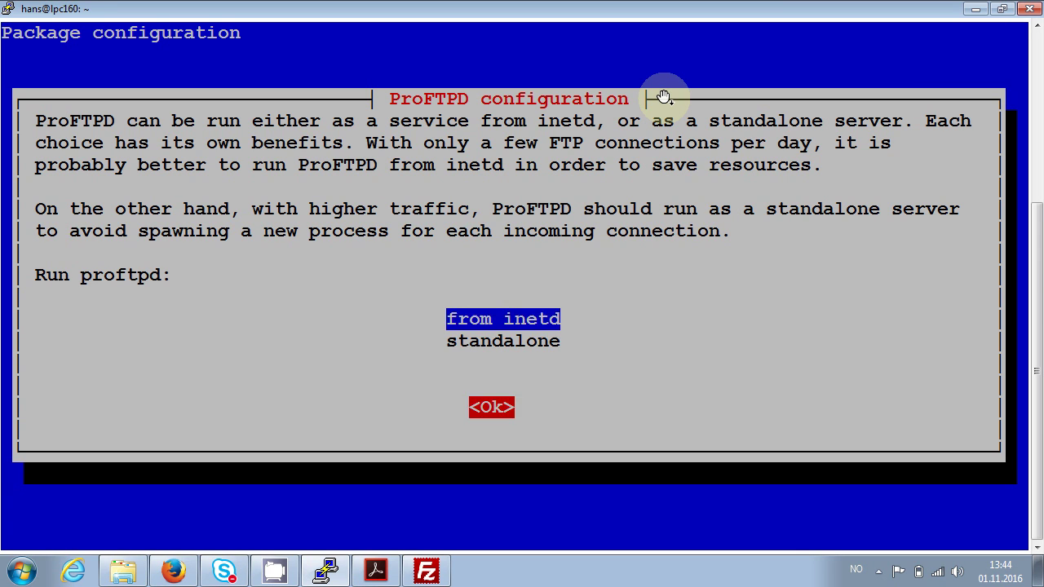
{"action": "key", "text": "Return"}
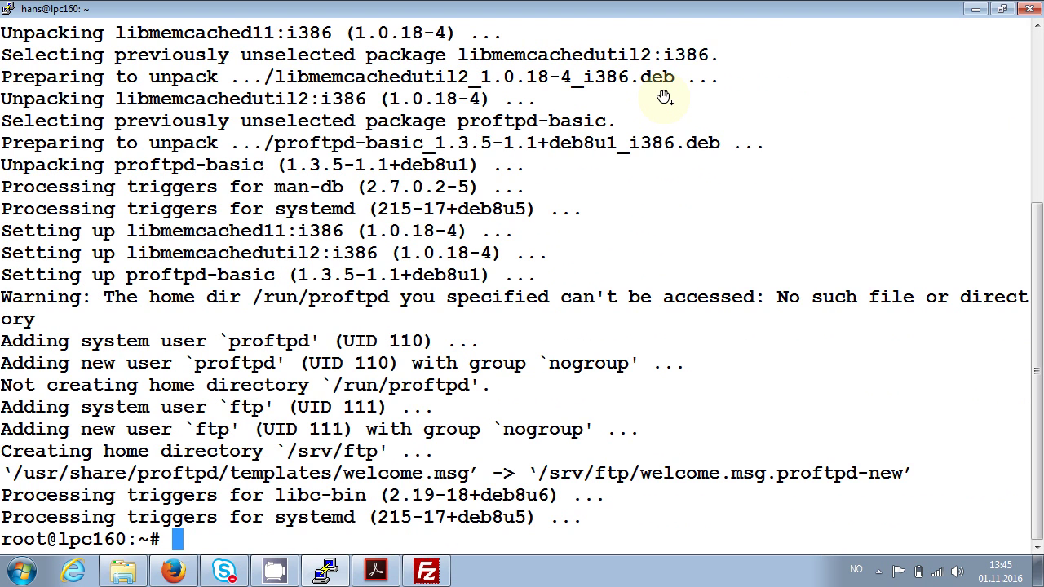
- Check the state of the ProFTPD daemon with service proftpd status
{"action": "key", "text": "Return"}
{"action": "type", "text": "serv"}
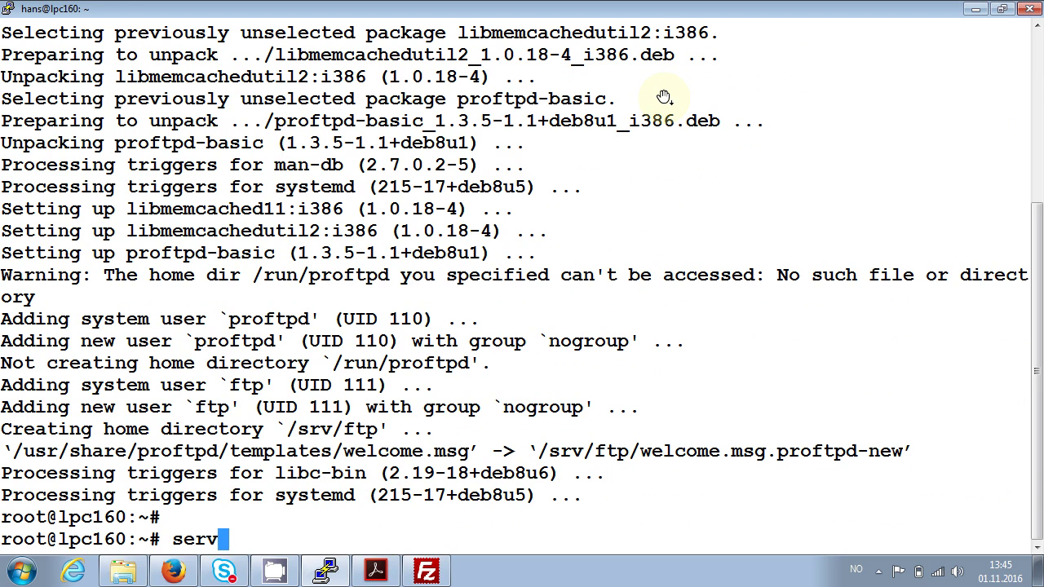
{"action": "type", "text": "ice pro"}
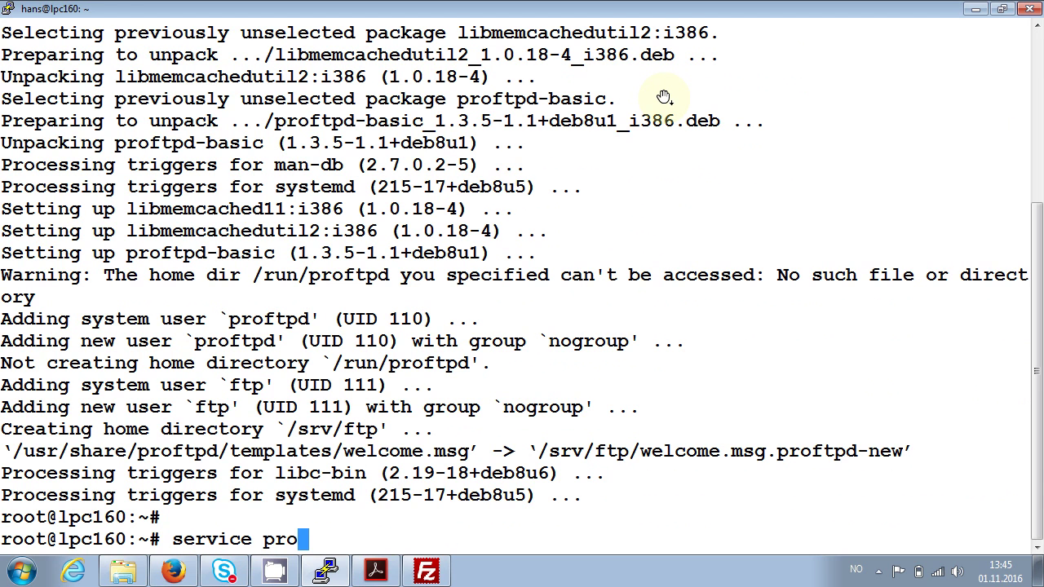
{"action": "type", "text": "ftpd status"}
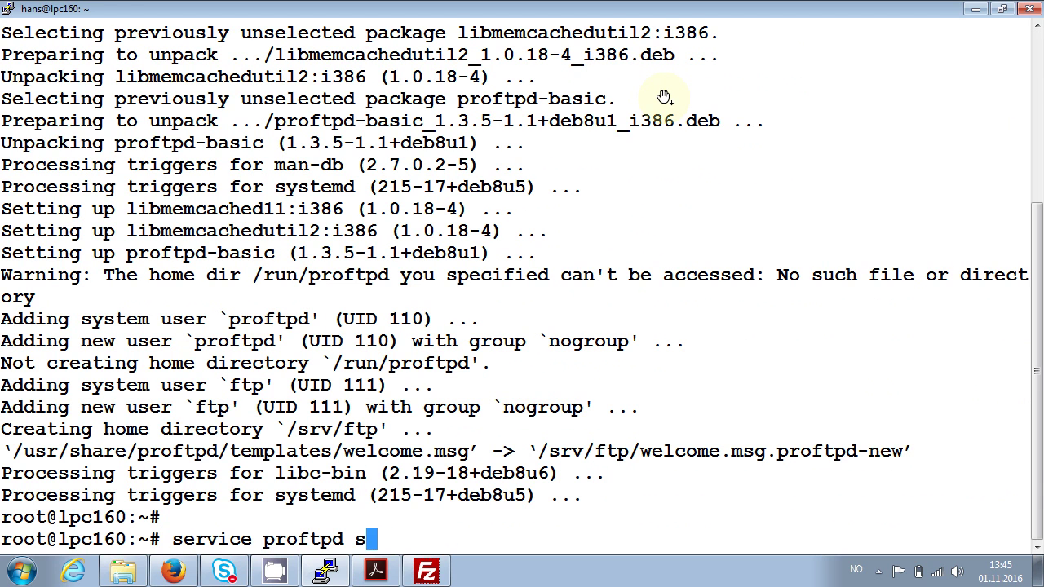
{"action": "key", "text": "Return"}
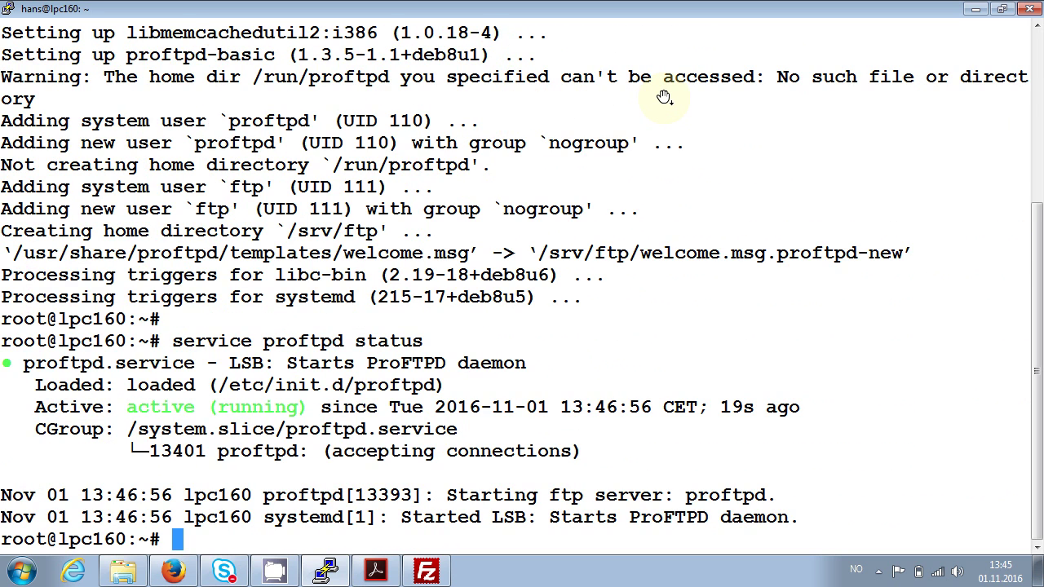
- Clear the terminal and rerun the proftpd service status check
{"action": "type", "text": "clear"}
{"action": "key", "text": "Return"}
{"action": "key", "text": "Up"}
{"action": "key", "text": "Up"}
{"action": "key", "text": "Return"}
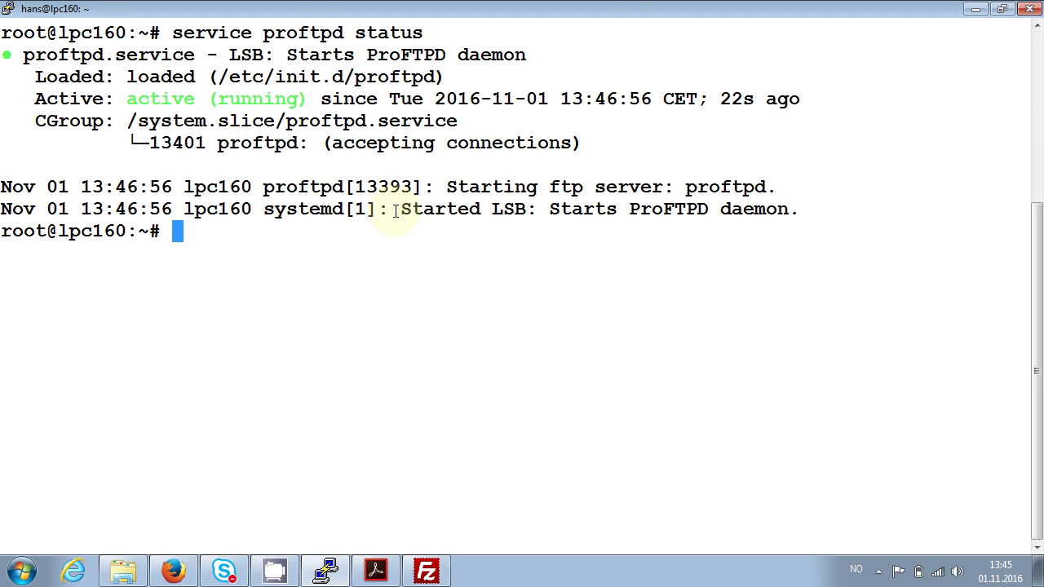
- Try to set a new UNIX password for the FTP test user with passwd
{"action": "type", "text": "passwd per"}
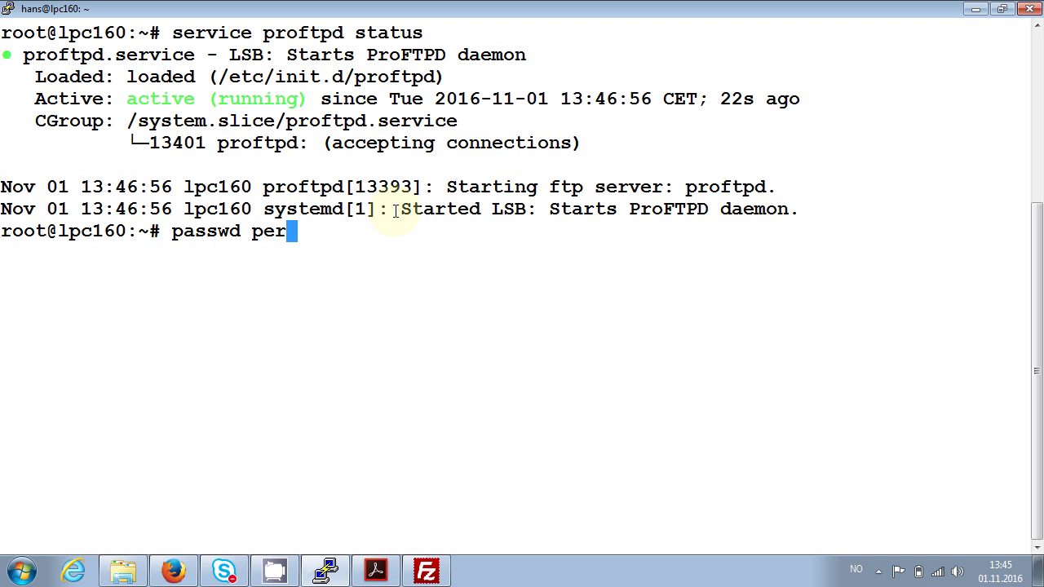
{"action": "key", "text": "Return"}
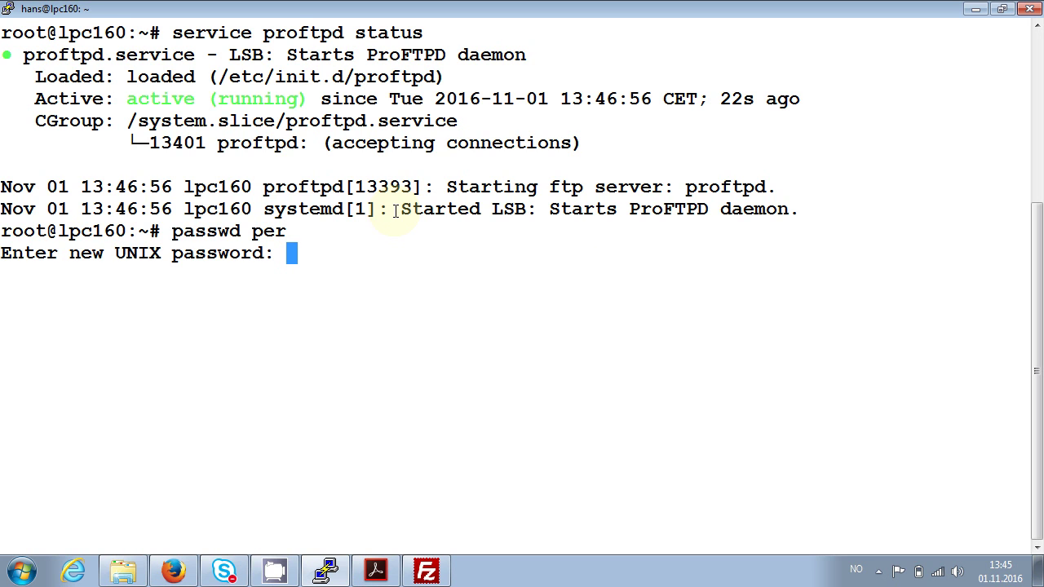
{"action": "key", "text": "Return"}
{"action": "key", "text": "Return"}
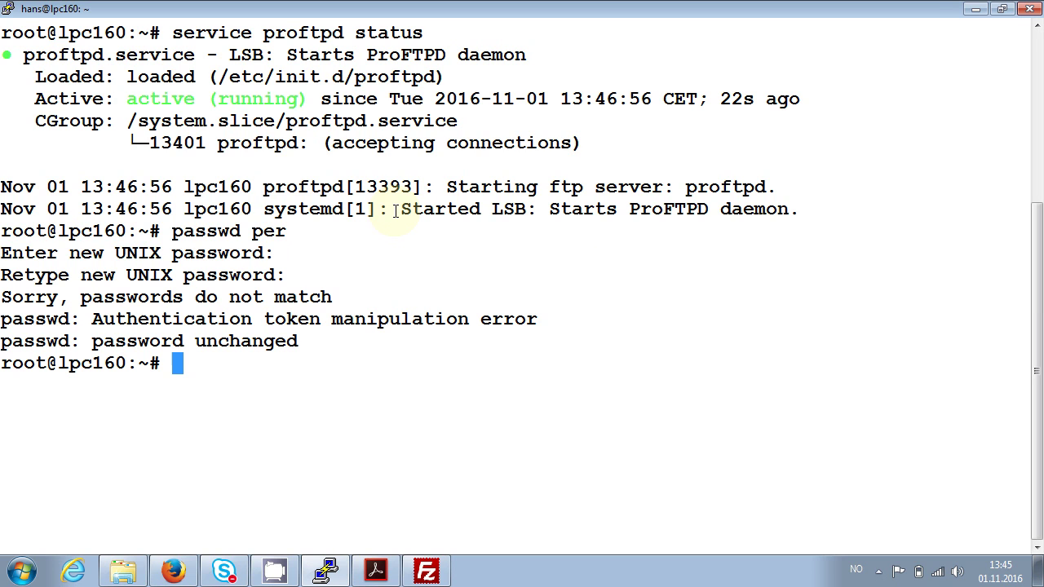
- Rerun passwd for the same FTP test user, entering and retyping the new UNIX password
{"action": "key", "text": "Up"}
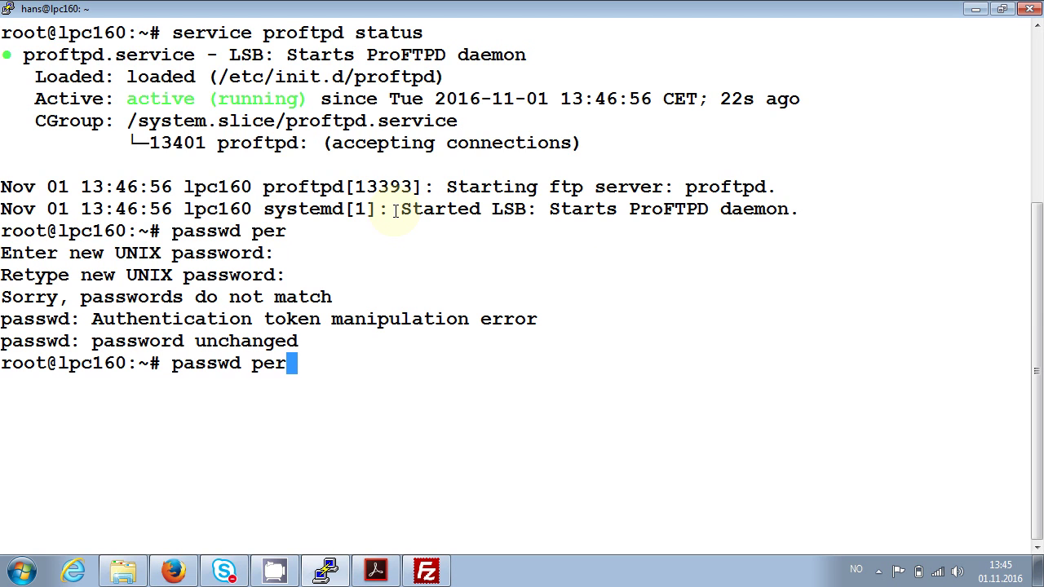
{"action": "key", "text": "Return"}
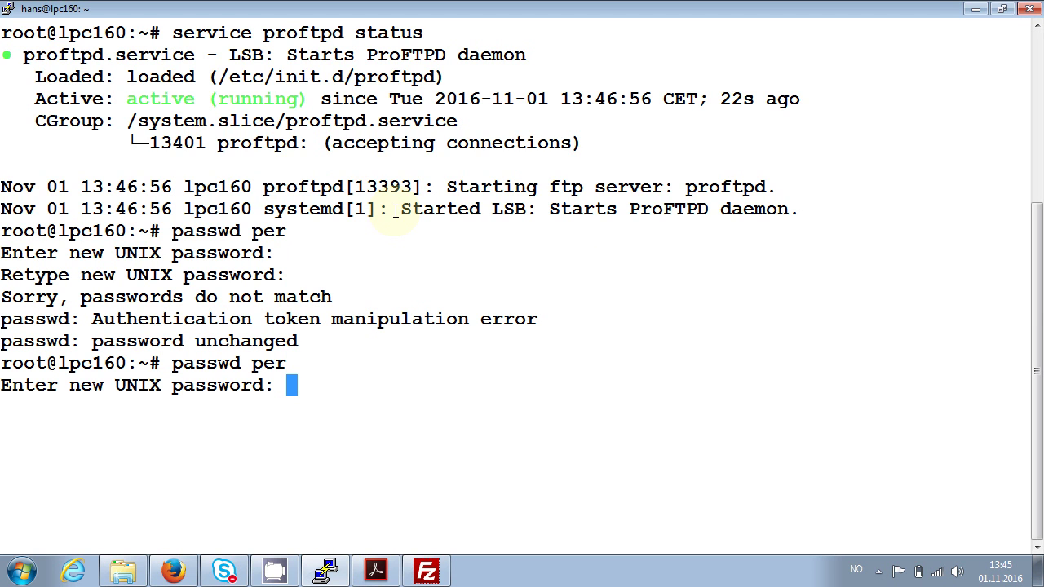
{"action": "key", "text": "Return"}
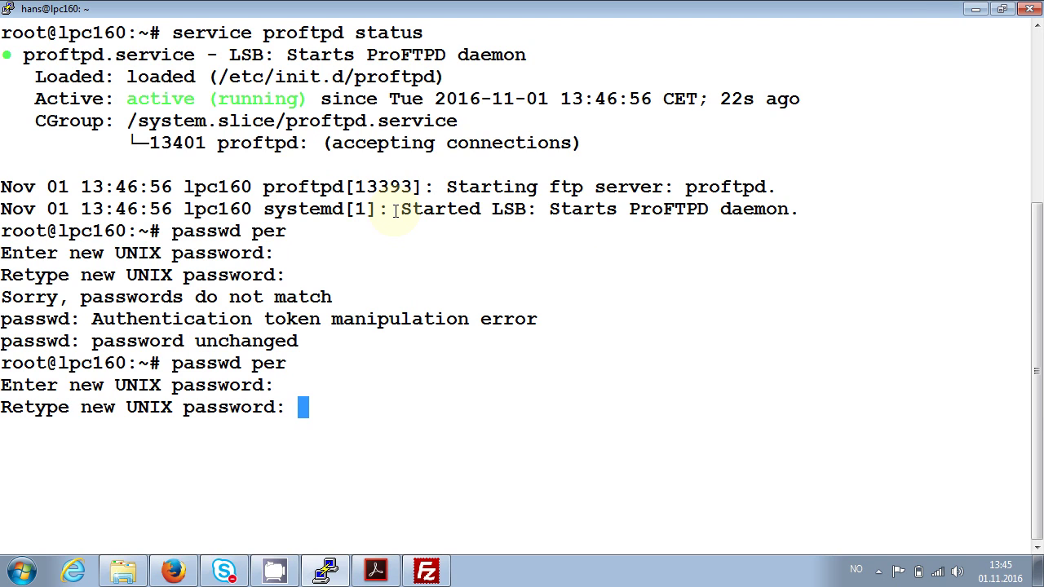
{"action": "key", "text": "Return"}
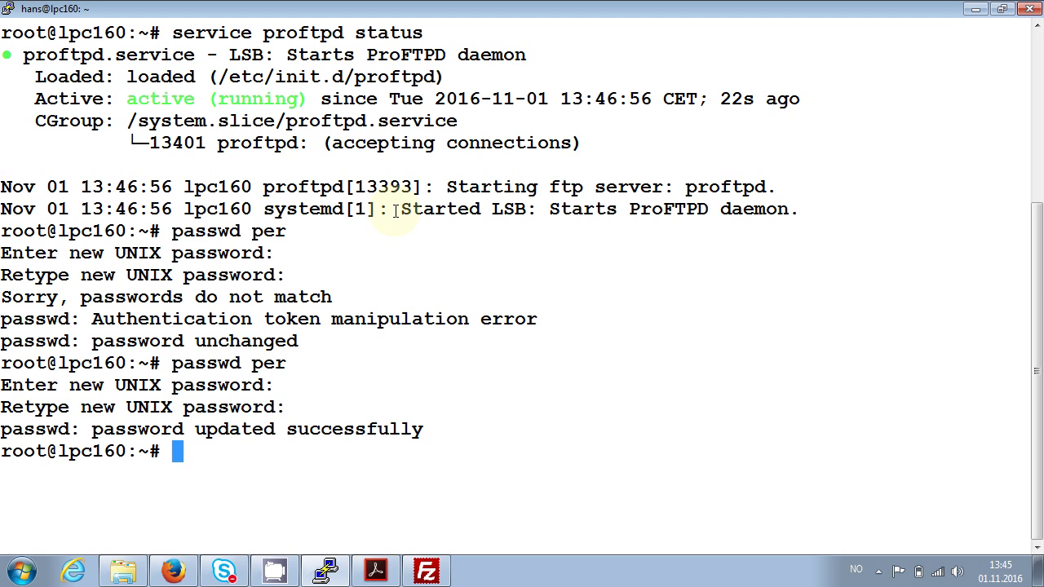
- Switch to FileZilla and dismiss its update notice without installing the new version
{"action": "key", "text": "alt+Tab"}
{"action": "key", "text": "Tab"}
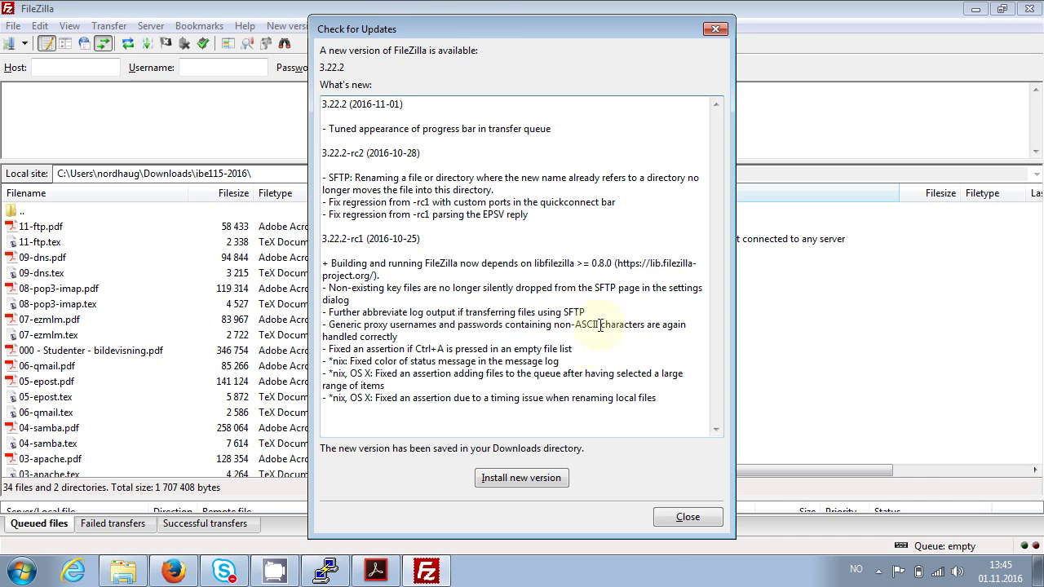
{"action": "left_click", "coordinate": [685, 518]}
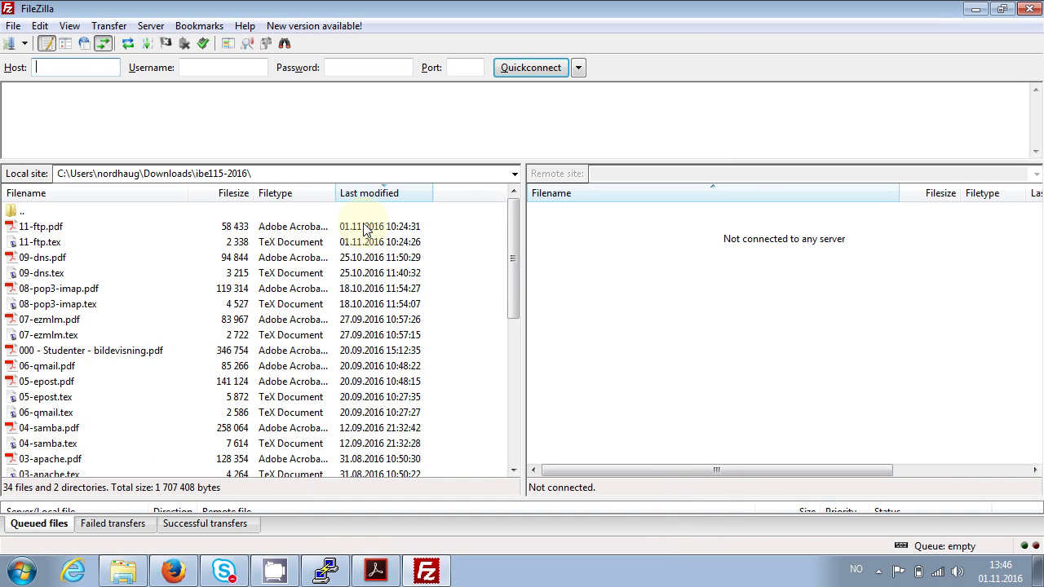
- Connect to host lpc160.himolde.no on port 21 with the FTP test user's username and account password
{"action": "left_click", "coordinate": [65, 68]}
{"action": "type", "text": "lpc16"}
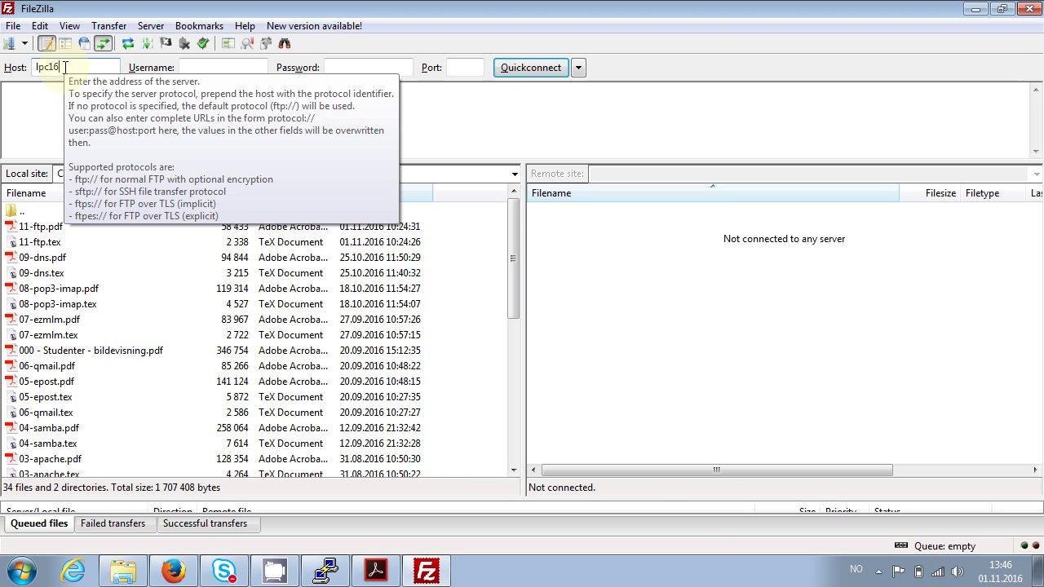
{"action": "type", "text": "0.himolde.no"}
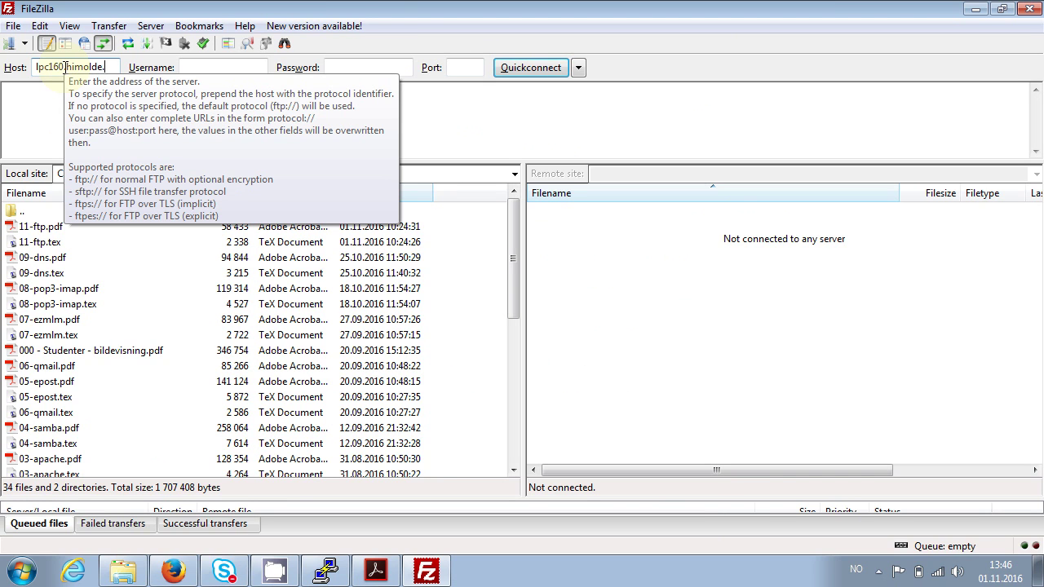
{"action": "left_click", "coordinate": [246, 68]}
{"action": "type", "text": "per"}
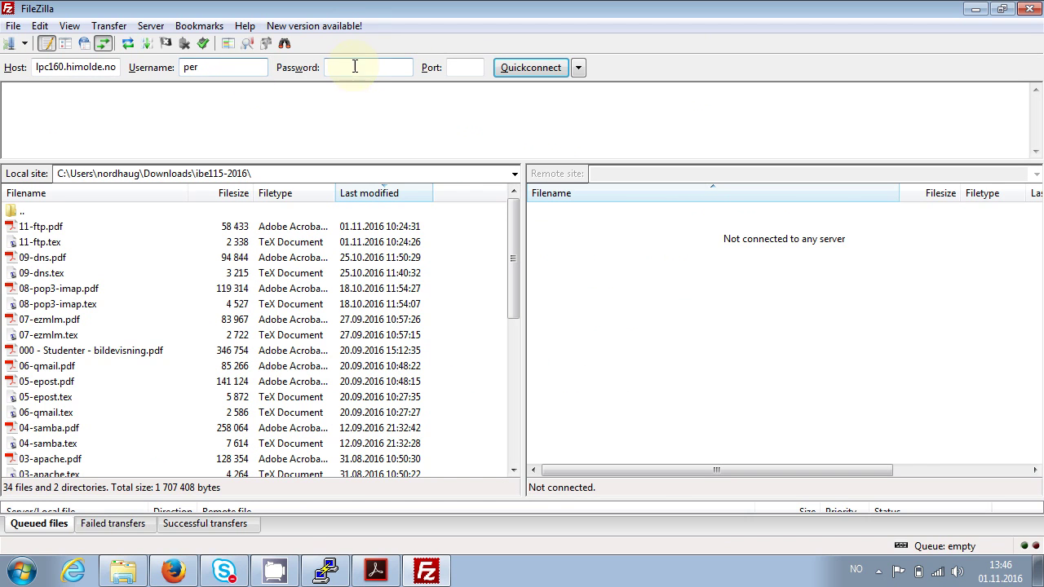
{"action": "left_click", "coordinate": [359, 70]}
{"action": "type", "text": "*******"}
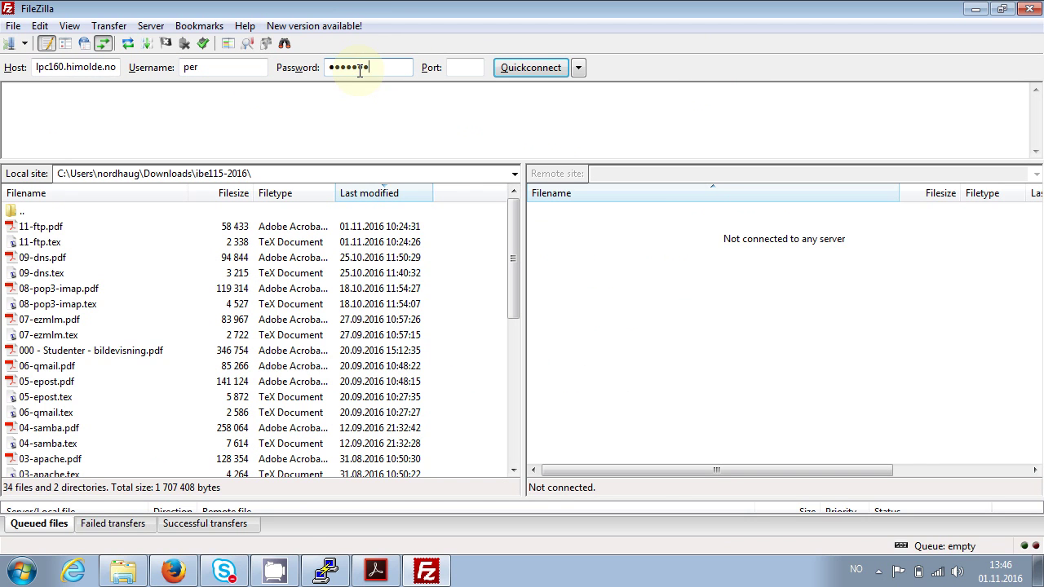
{"action": "left_click", "coordinate": [469, 67]}
{"action": "type", "text": "21"}
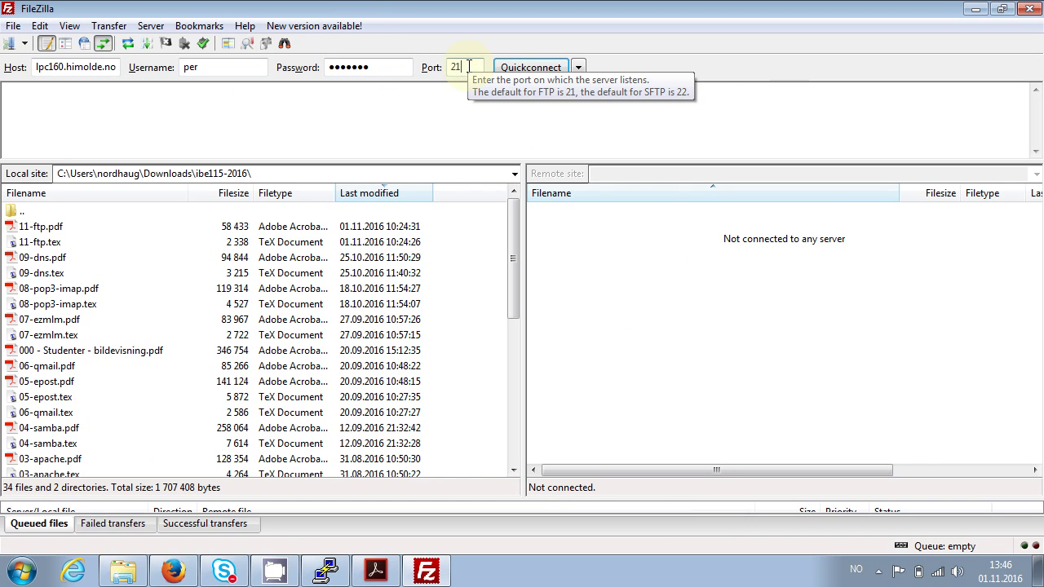
{"action": "left_click", "coordinate": [534, 69]}
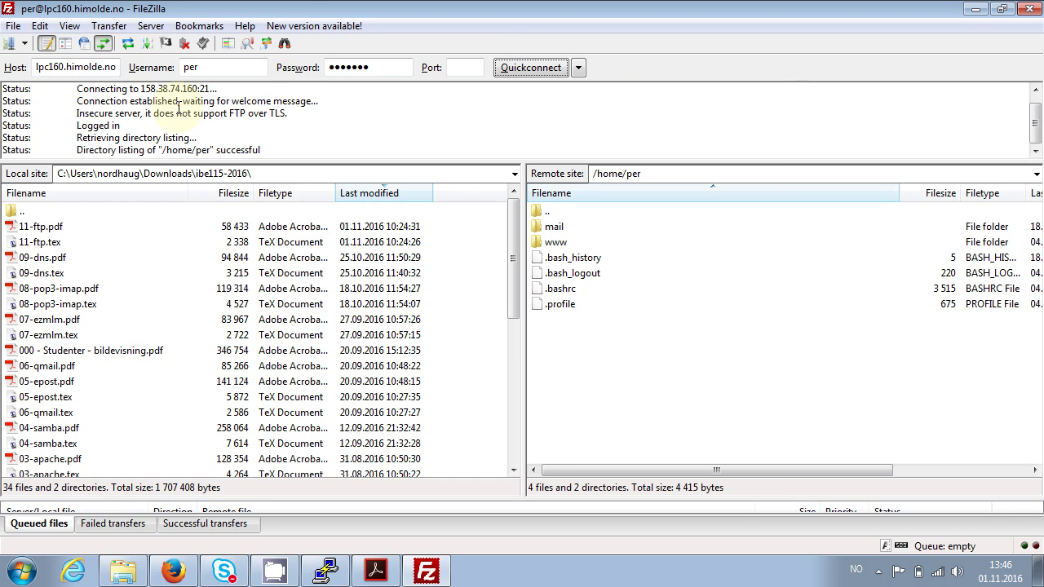
- In the Site Manager, set the host of the home.himolde.no entry to lpc160.himolde.no
{"action": "key", "text": "ctrl+s"}
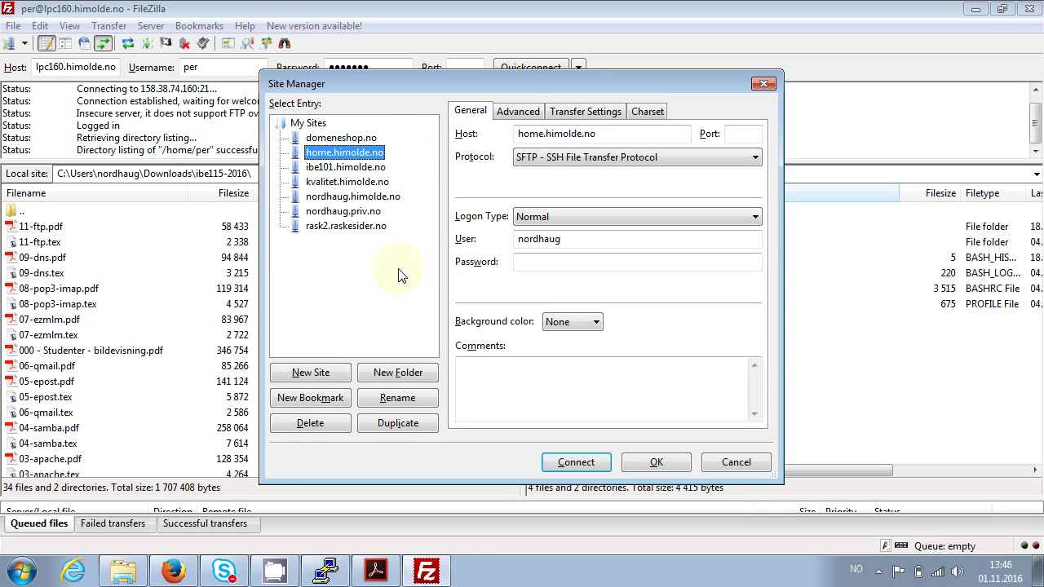
{"action": "left_click", "coordinate": [613, 133]}
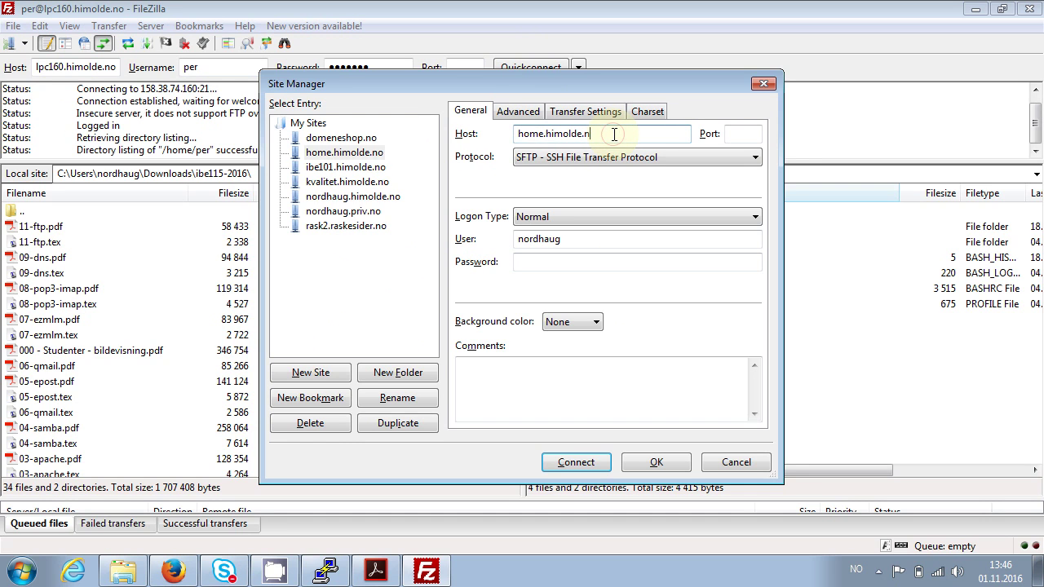
{"action": "key", "text": "BackSpace"}
{"action": "key", "text": "BackSpace"}
{"action": "key", "text": "BackSpace"}
{"action": "key", "text": "BackSpace"}
{"action": "key", "text": "BackSpace"}
{"action": "key", "text": "BackSpace"}
{"action": "key", "text": "BackSpace"}
{"action": "key", "text": "BackSpace"}
{"action": "key", "text": "BackSpace"}
{"action": "key", "text": "BackSpace"}
{"action": "key", "text": "BackSpace"}
{"action": "key", "text": "BackSpace"}
{"action": "key", "text": "BackSpace"}
{"action": "key", "text": "BackSpace"}
{"action": "type", "text": "lpc160.himolde.no"}
{"action": "key", "text": "Tab"}
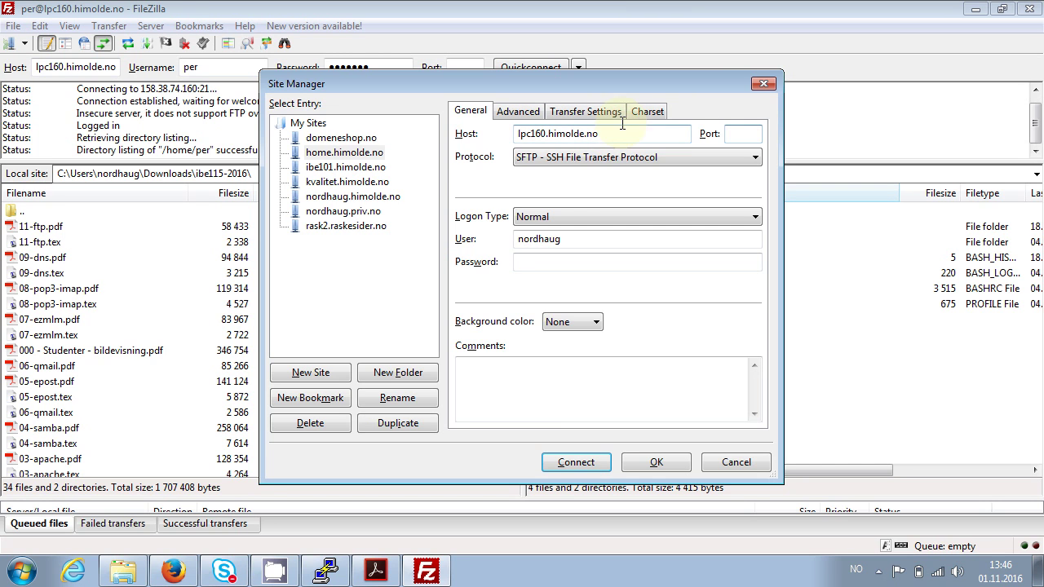
- Configure the site for the FTP protocol using only plain FTP (insecure), with Active transfer mode
{"action": "left_click", "coordinate": [619, 156]}
{"action": "left_click", "coordinate": [587, 172]}
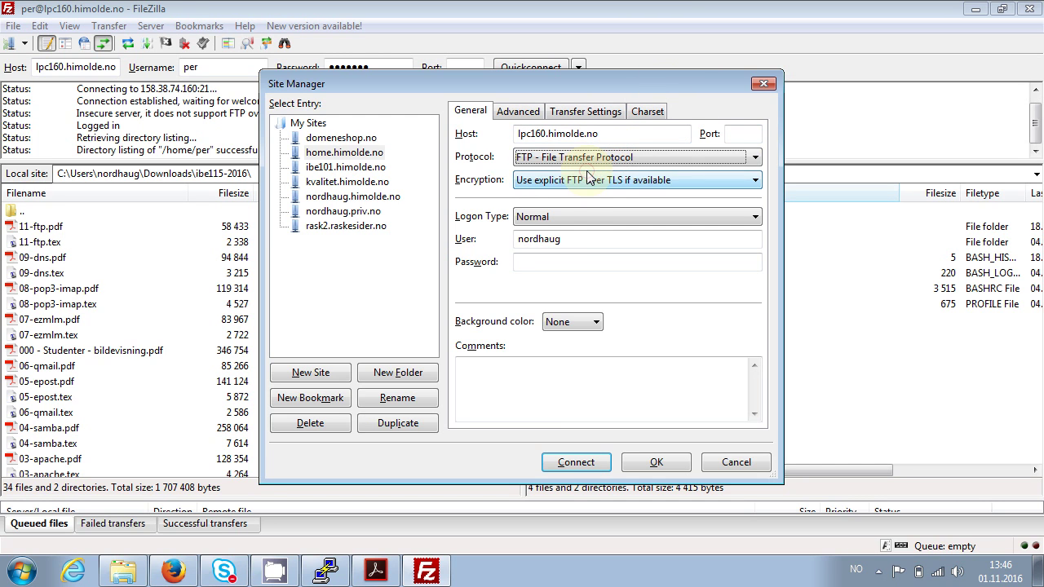
{"action": "left_click", "coordinate": [596, 181]}
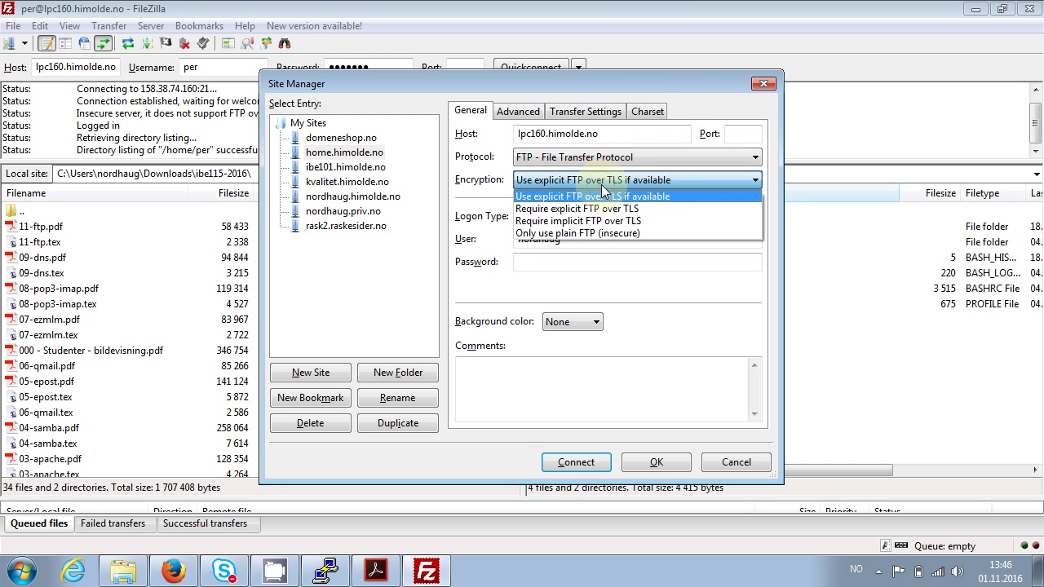
{"action": "left_click", "coordinate": [584, 232]}
{"action": "left_click", "coordinate": [583, 111]}
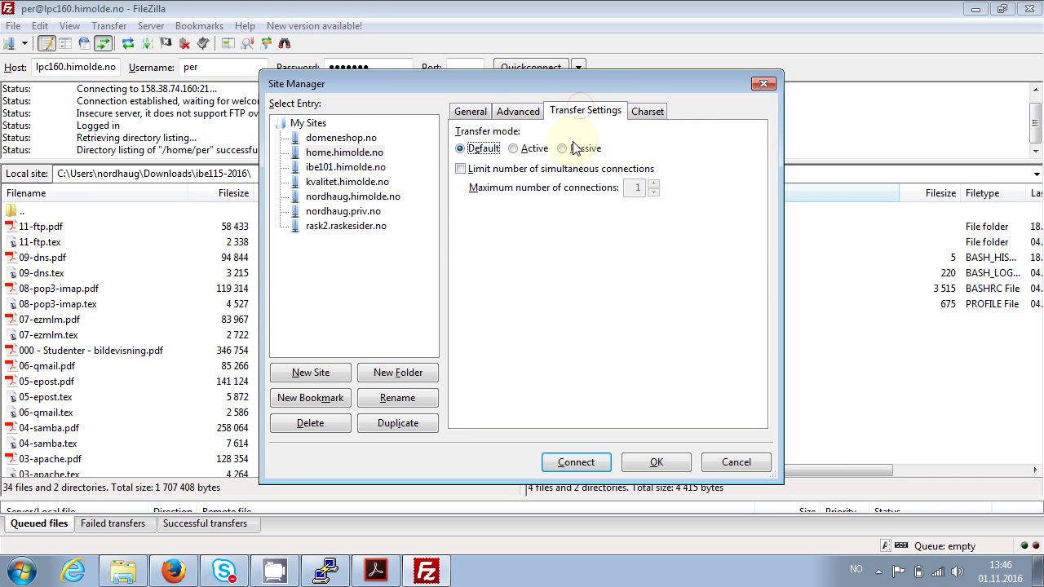
{"action": "left_click", "coordinate": [526, 147]}
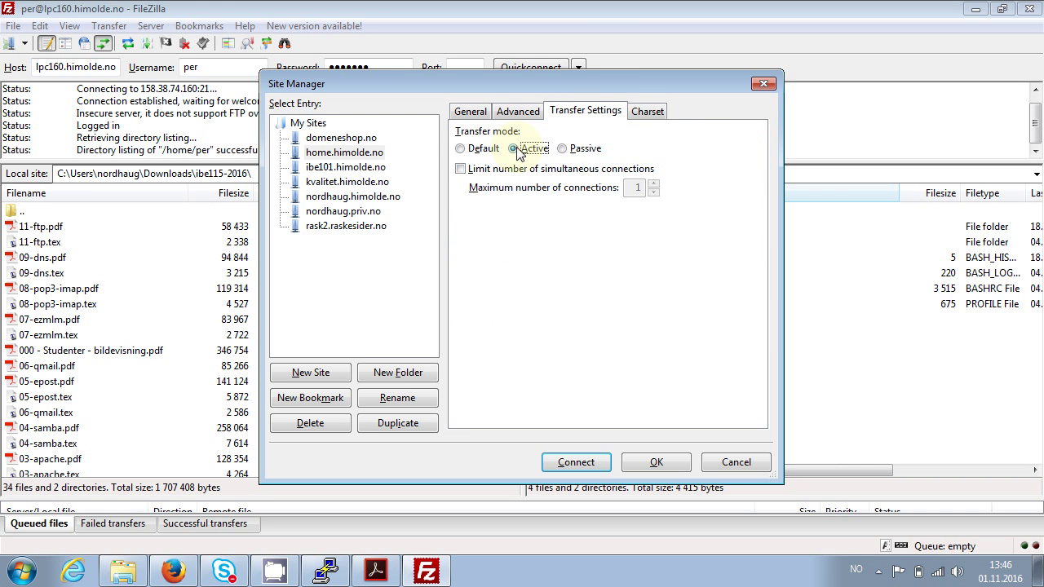
- Replace the site entry's user with the FTP test user's username and try to connect
{"action": "left_click", "coordinate": [477, 115]}
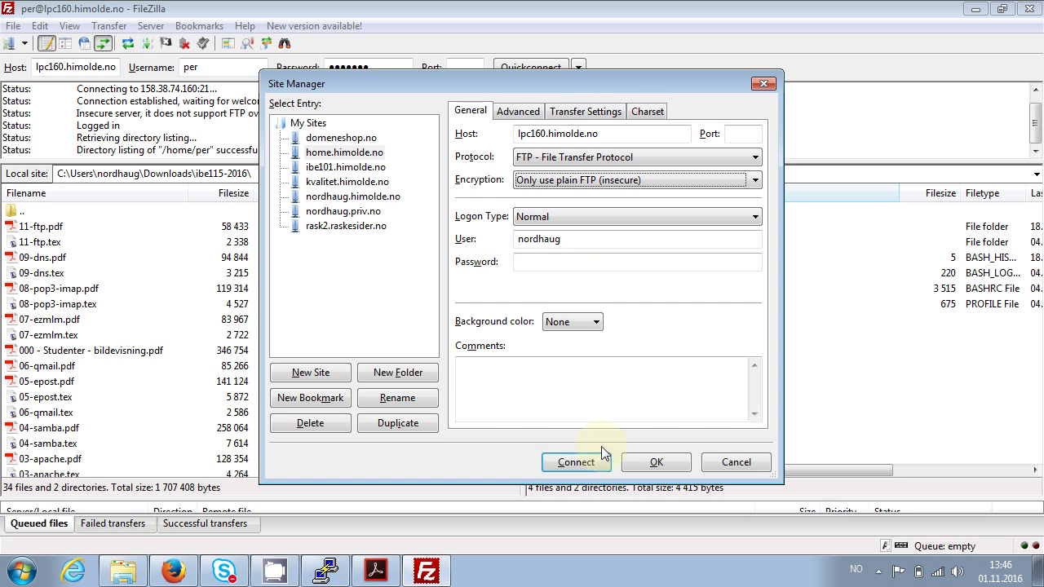
{"action": "left_click", "coordinate": [572, 241]}
{"action": "key", "text": "BackSpace"}
{"action": "key", "text": "BackSpace"}
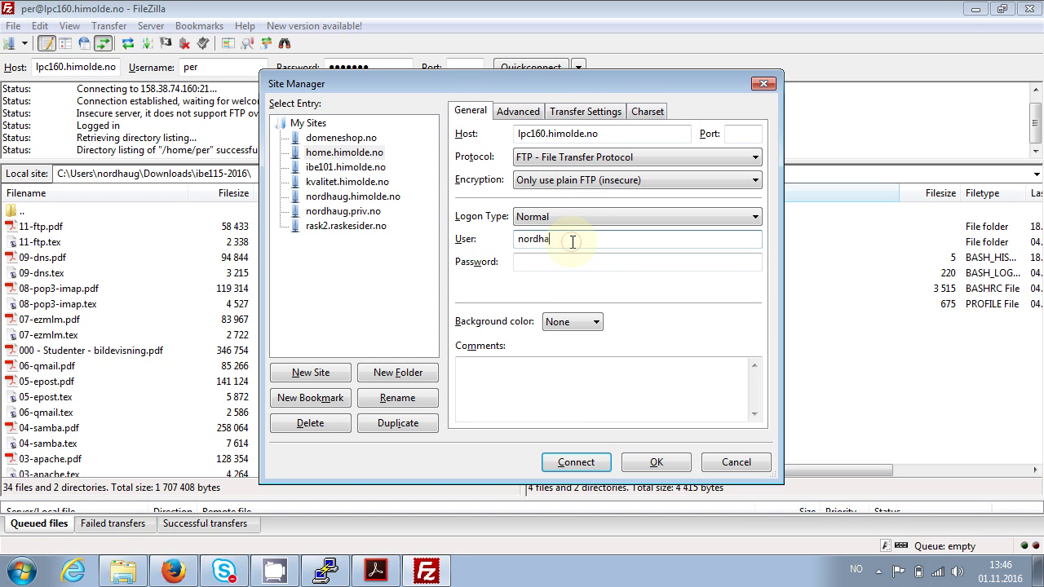
{"action": "key", "text": "BackSpace"}
{"action": "key", "text": "BackSpace"}
{"action": "key", "text": "BackSpace"}
{"action": "key", "text": "BackSpace"}
{"action": "key", "text": "BackSpace"}
{"action": "key", "text": "BackSpace"}
{"action": "type", "text": "per"}
{"action": "left_click", "coordinate": [577, 459]}
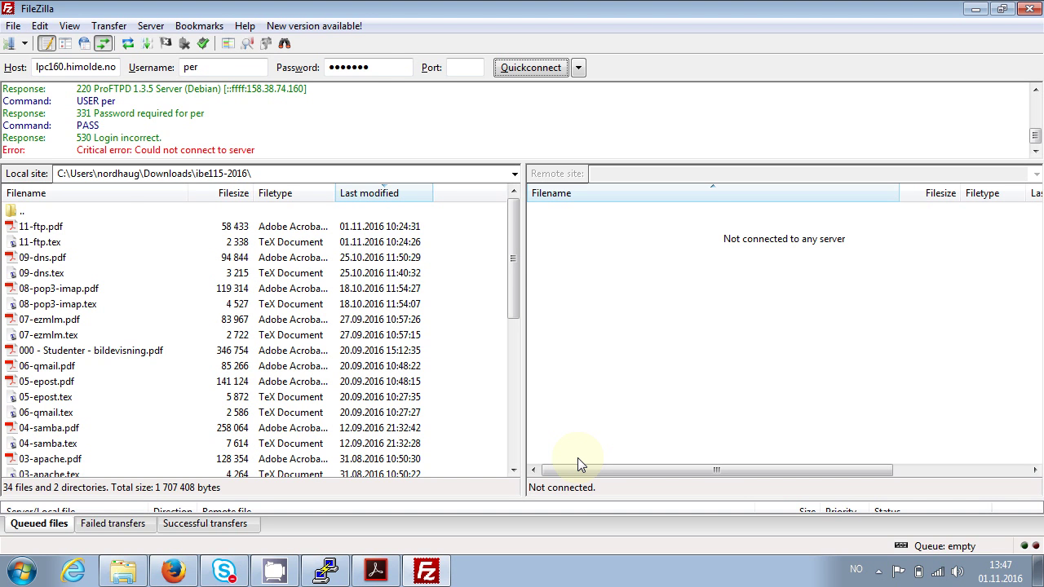
- Close FileZilla and open the saved PuTTY session himolde.no - ibe101 (forelesning)
{"action": "left_click", "coordinate": [1031, 8]}
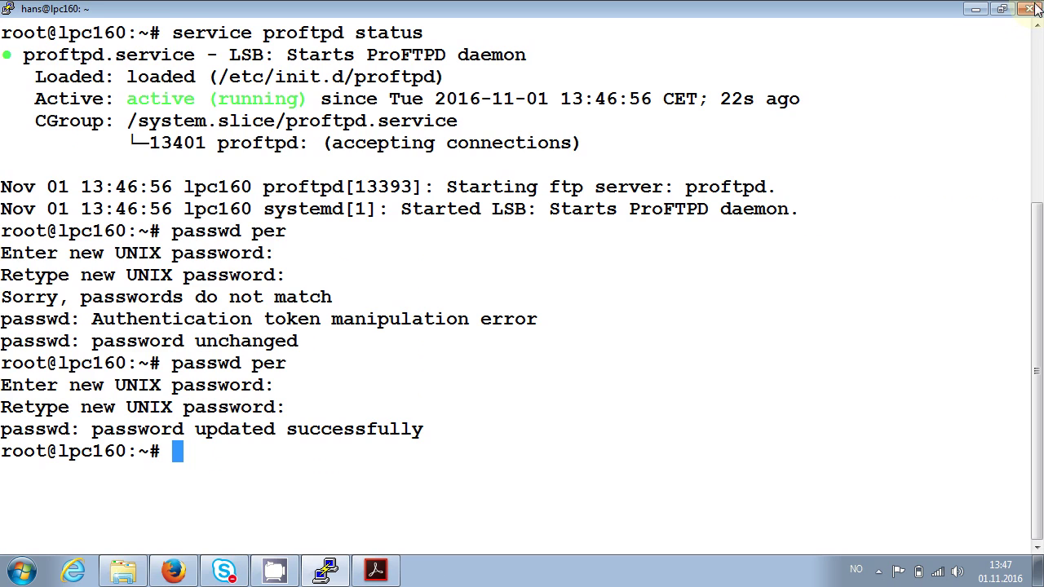
{"action": "key", "text": "Up"}
{"action": "key", "text": "Up"}
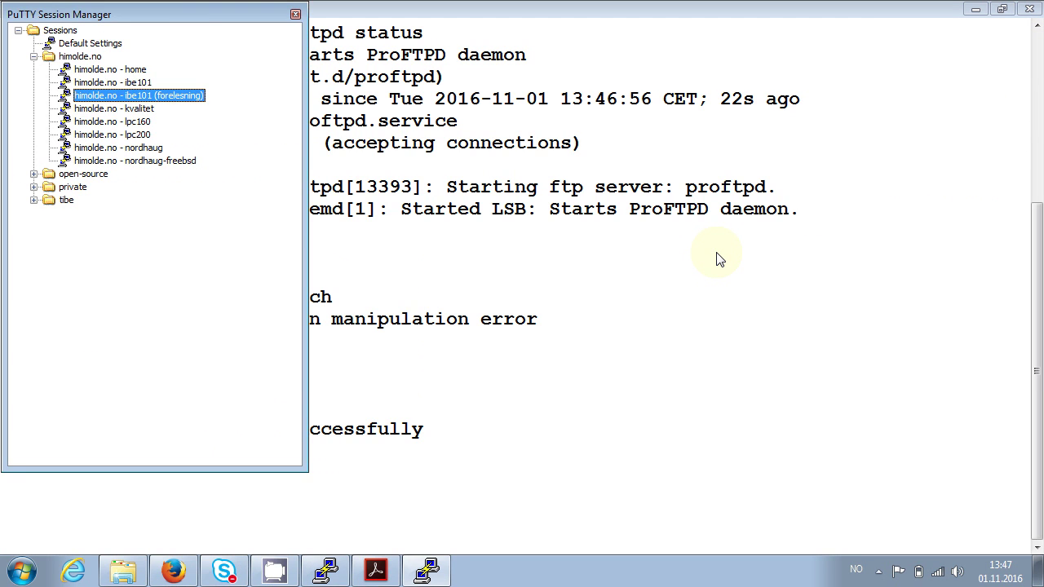
{"action": "key", "text": "Return"}
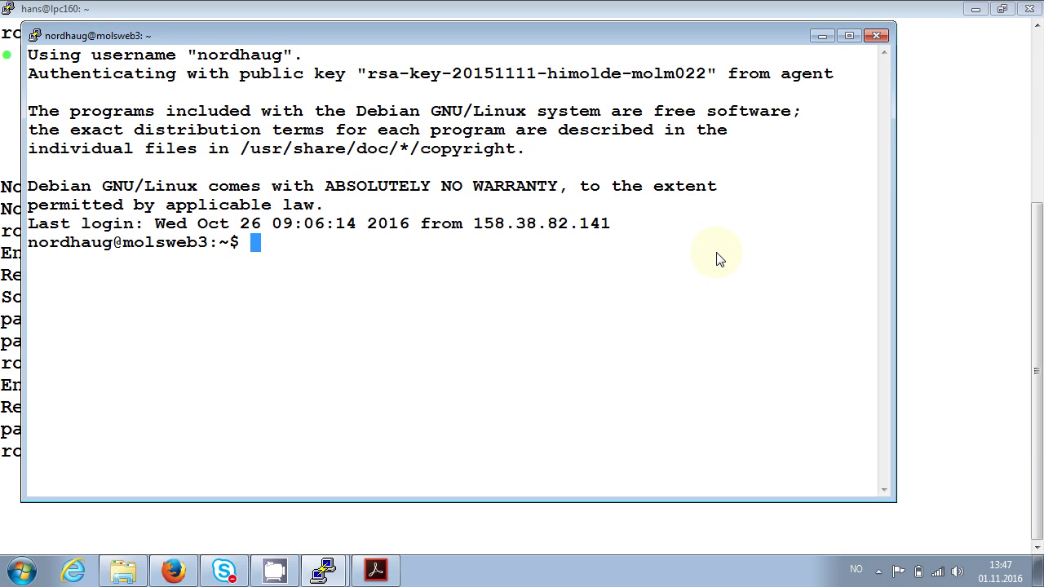
- Start a command-line ftp connection to lpc160.himolde.no from the molsweb3 shell
{"action": "type", "text": "ftp n"}
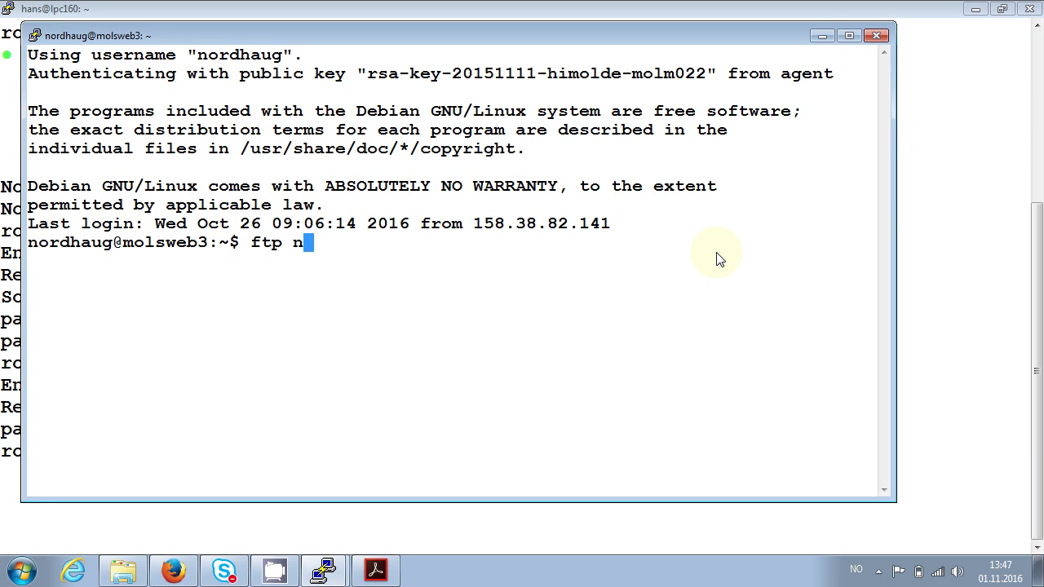
{"action": "type", "text": "lpc1"}
{"action": "key", "text": "BackSpace"}
{"action": "key", "text": "BackSpace"}
{"action": "key", "text": "BackSpace"}
{"action": "key", "text": "BackSpace"}
{"action": "key", "text": "BackSpace"}
{"action": "type", "text": "lpc160.jim"}
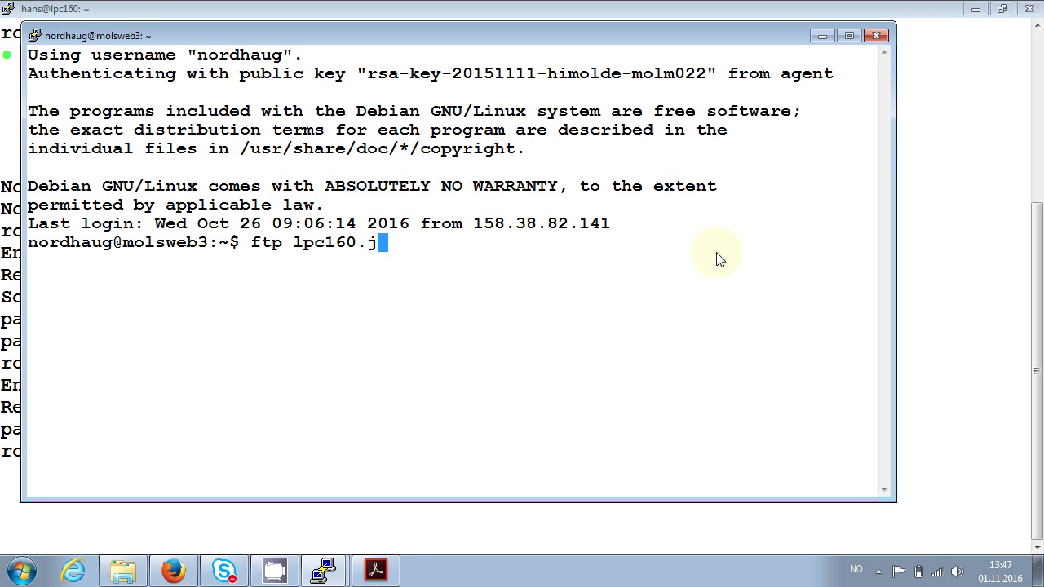
{"action": "key", "text": "BackSpace"}
{"action": "key", "text": "BackSpace"}
{"action": "key", "text": "BackSpace"}
{"action": "type", "text": "himolde.no"}
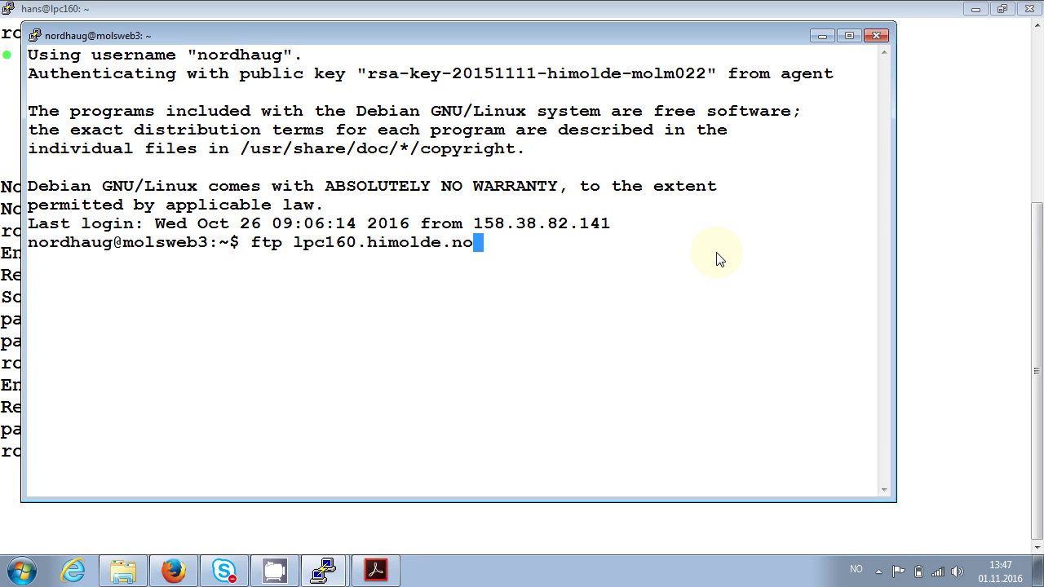
{"action": "key", "text": "Return"}
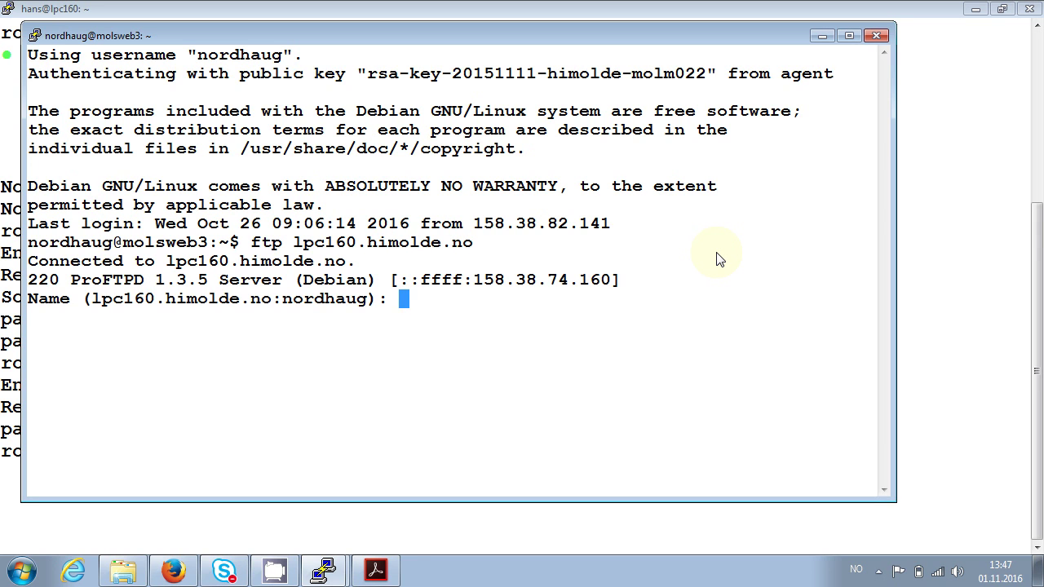
- Log in to the FTP server with the test user's username and account password
{"action": "type", "text": "per"}
{"action": "key", "text": "Return"}
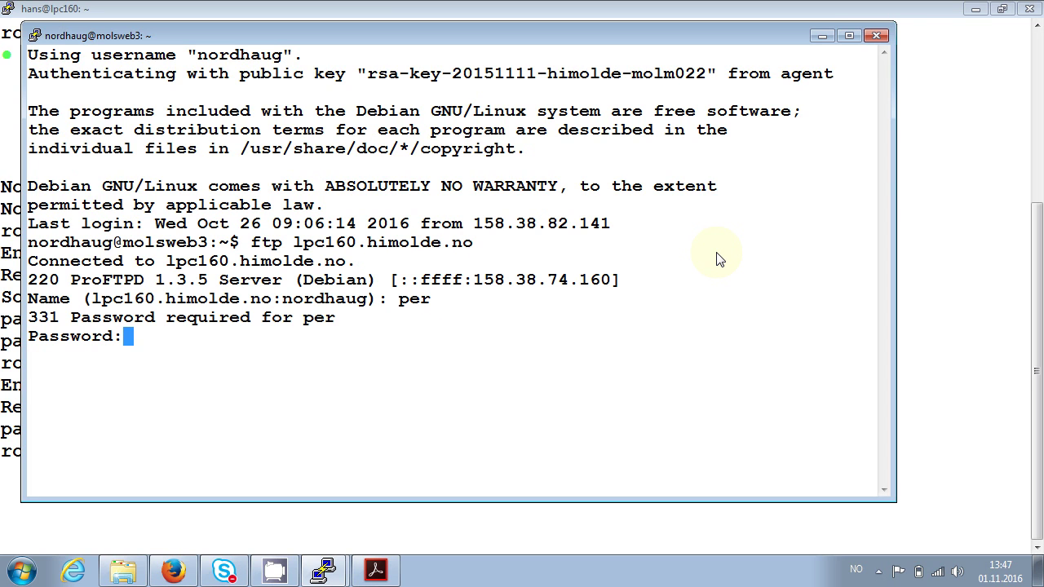
{"action": "key", "text": "Return"}
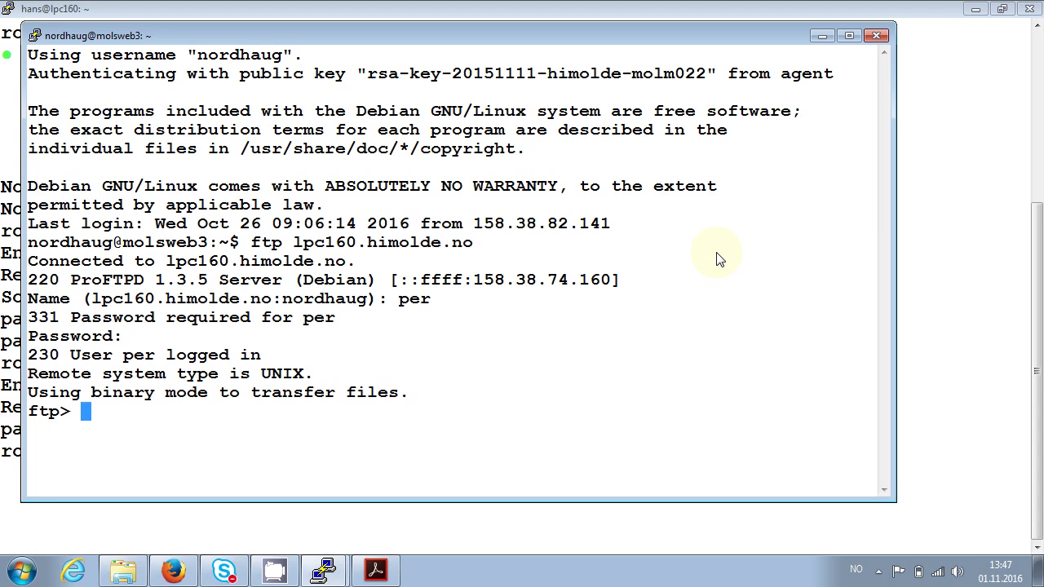
- Try to list the remote directory with ls and quit the ftp client
{"action": "type", "text": "ls"}
{"action": "key", "text": "Return"}
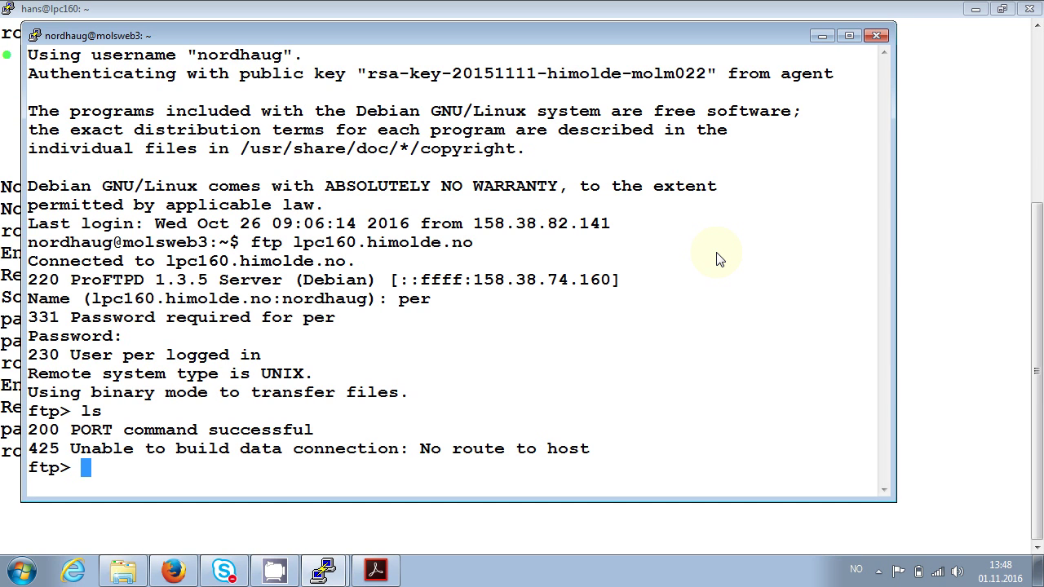
{"action": "type", "text": "quit"}
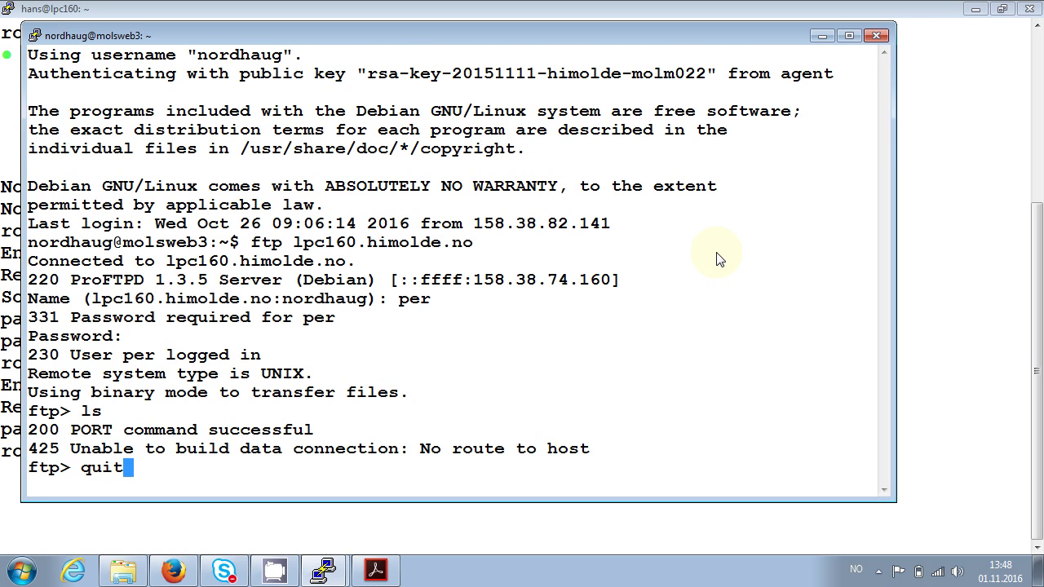
{"action": "key", "text": "Return"}
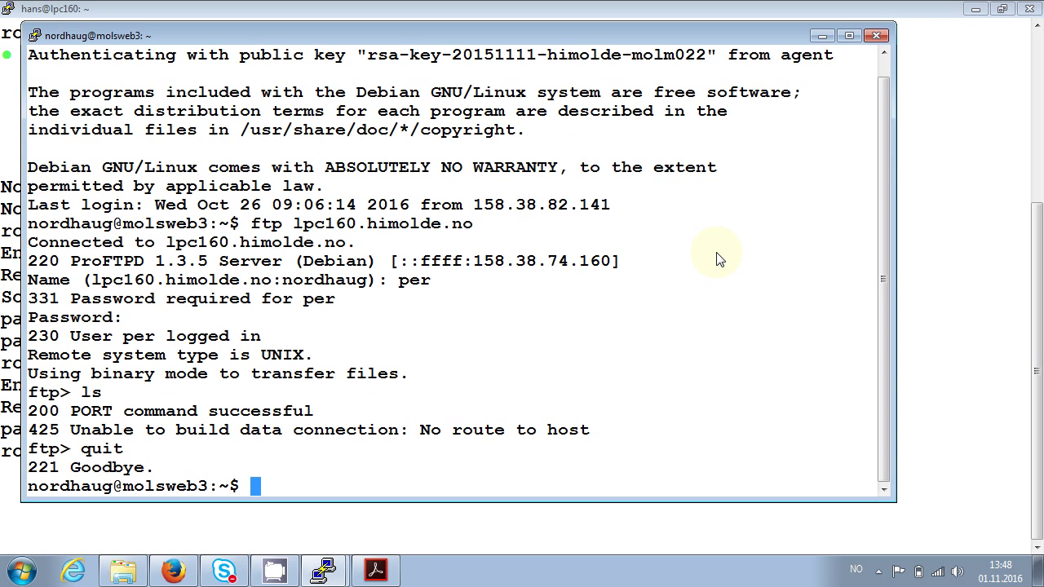
- Close the molsweb3 terminal session and open the saved PuTTY session himolde.no - home
{"action": "left_click", "coordinate": [876, 37]}
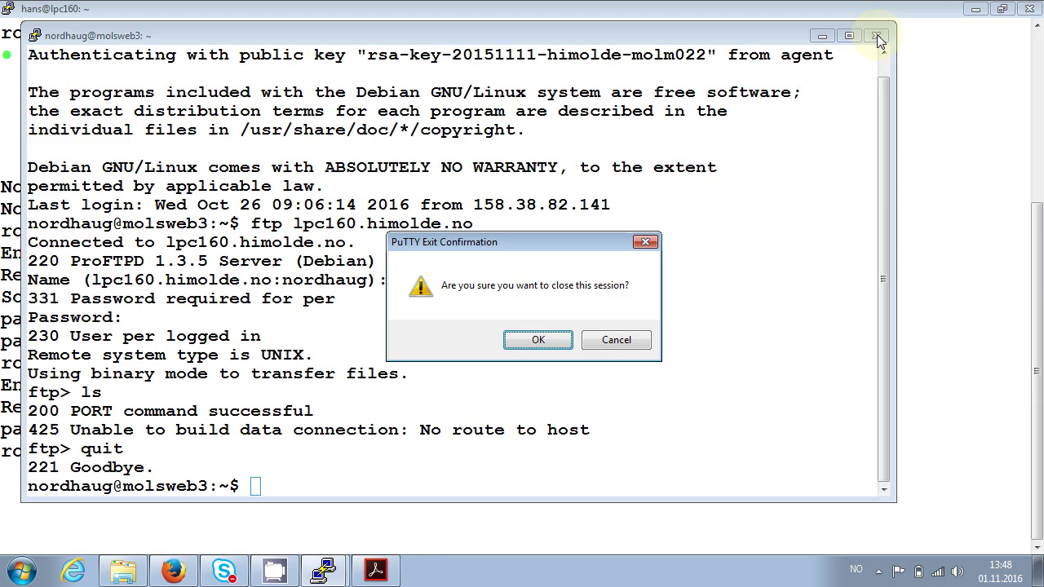
{"action": "key", "text": "Return"}
{"action": "key", "text": "ctrl+alt+p"}
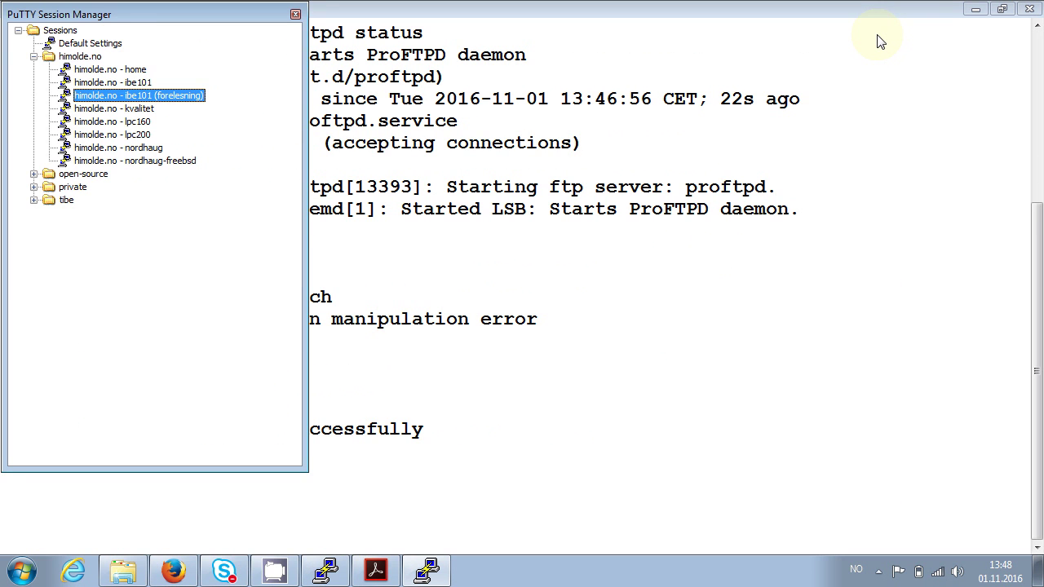
{"action": "key", "text": "Up"}
{"action": "key", "text": "Up"}
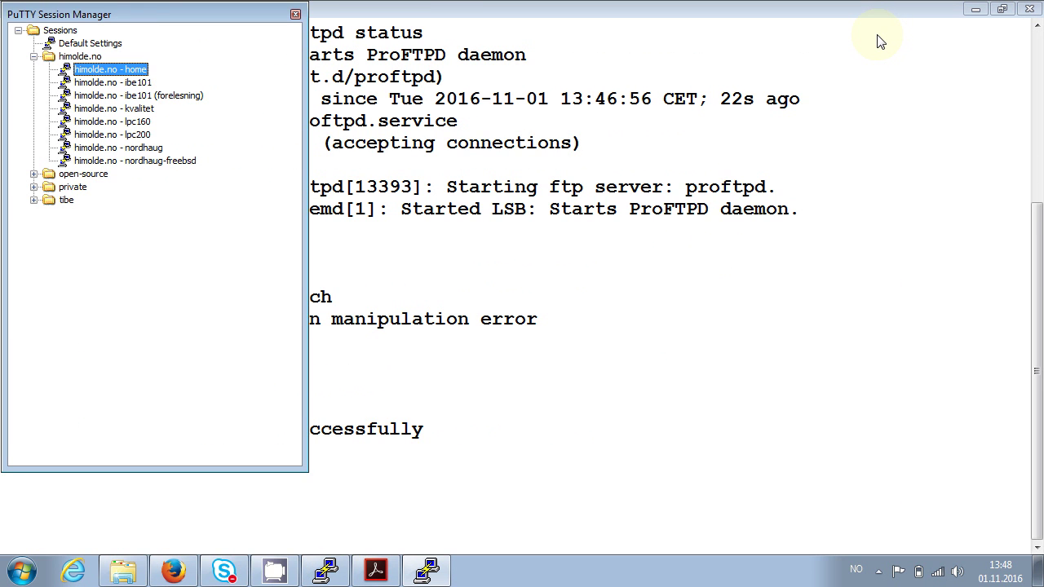
{"action": "key", "text": "Return"}
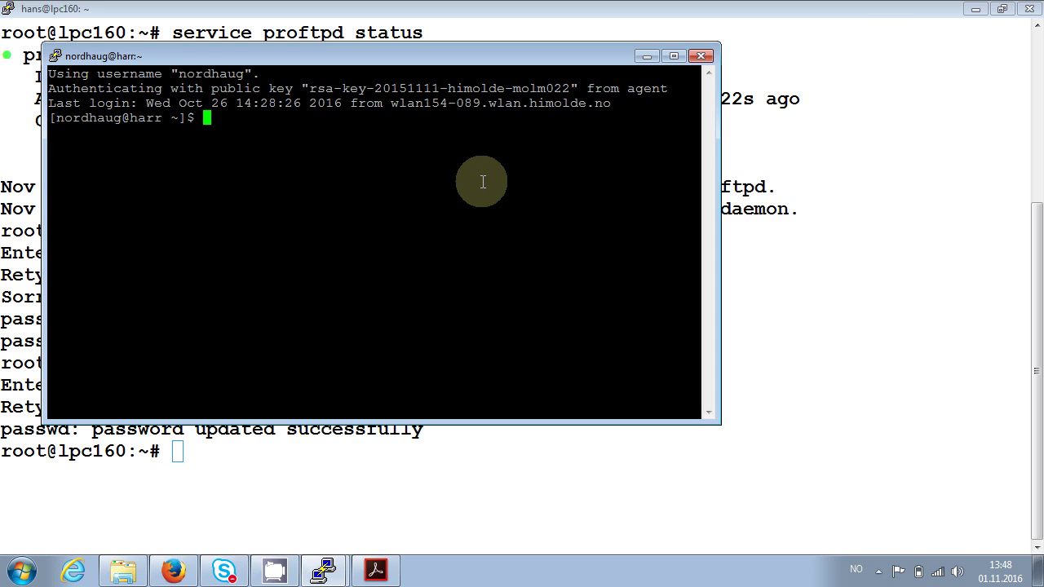
- Clear the terminal and start an ftp connection to lpc160.himolde.no from the harr shell
{"action": "type", "text": "clear"}
{"action": "key", "text": "Return"}
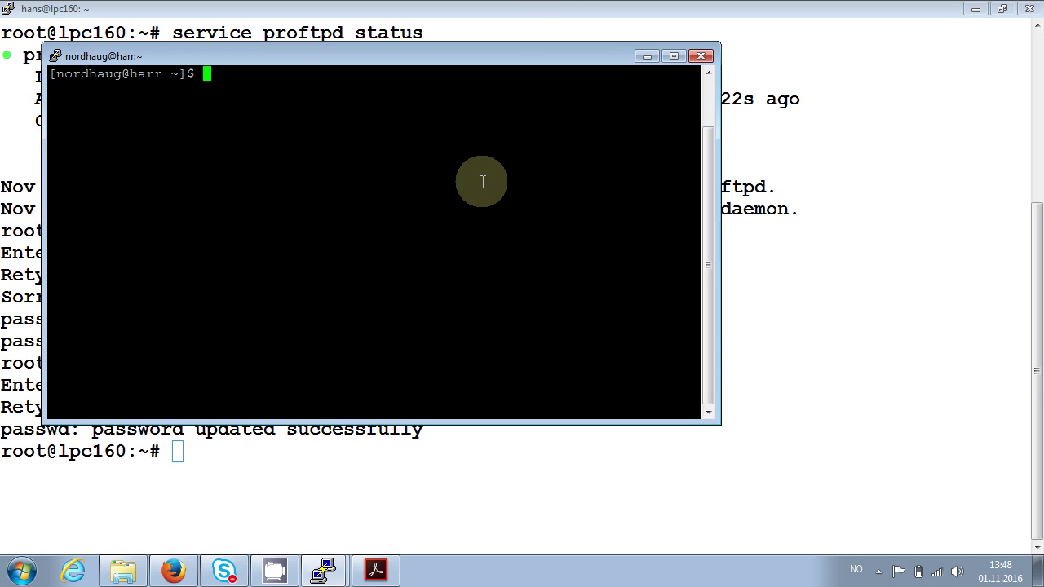
{"action": "type", "text": "ftp lpc160."}
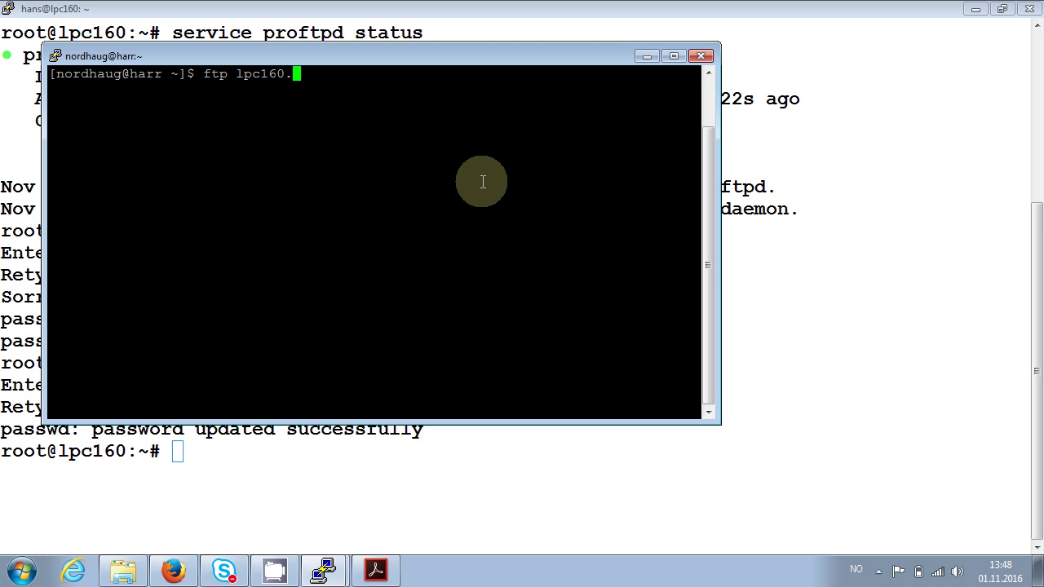
{"action": "type", "text": "himolde.no"}
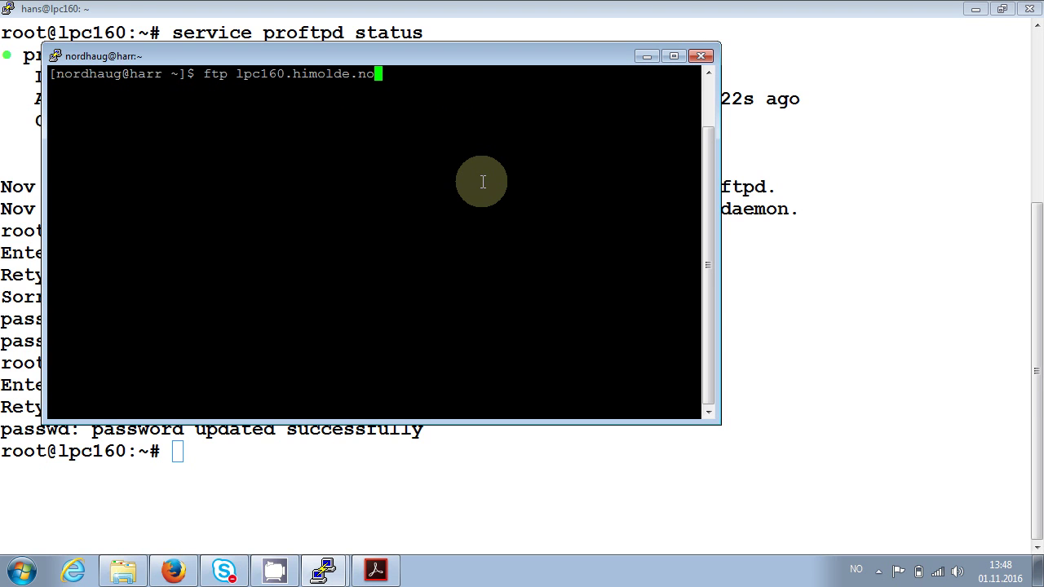
{"action": "key", "text": "Return"}
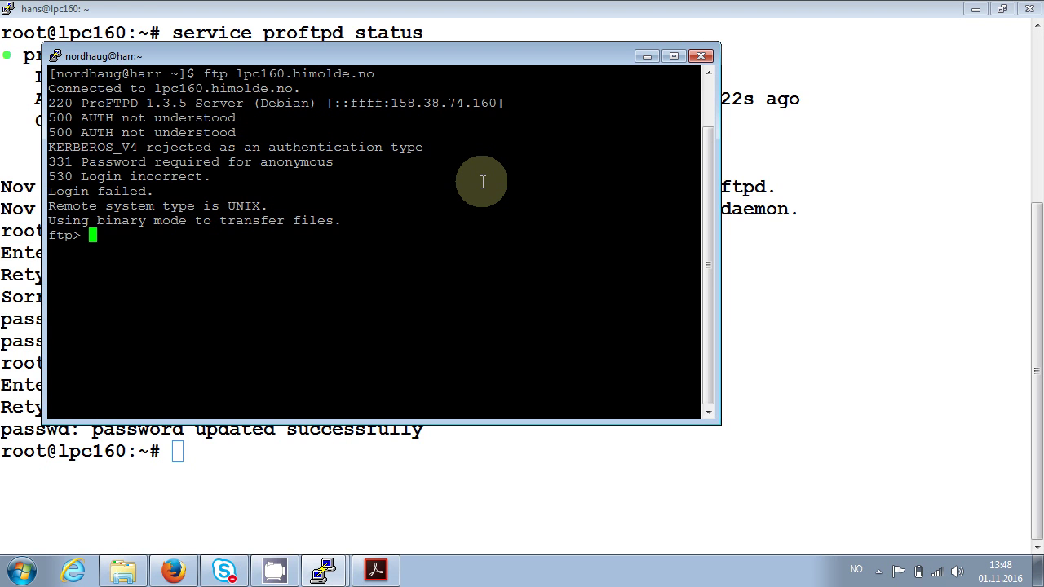
- Log in from the ftp prompt with the user command, using the test user's username and account password
{"action": "type", "text": "user per"}
{"action": "key", "text": "Return"}
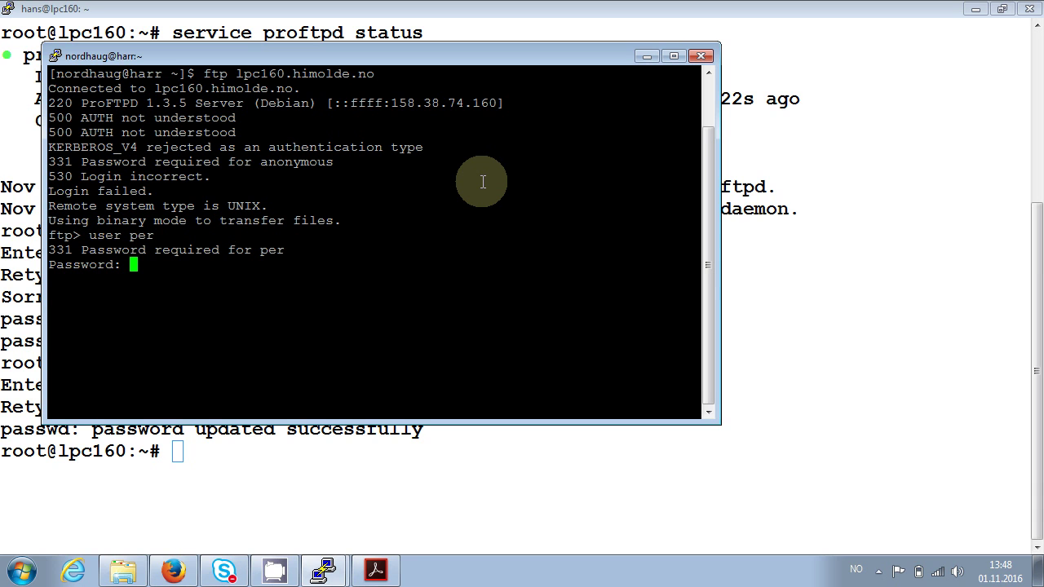
{"action": "key", "text": "Return"}
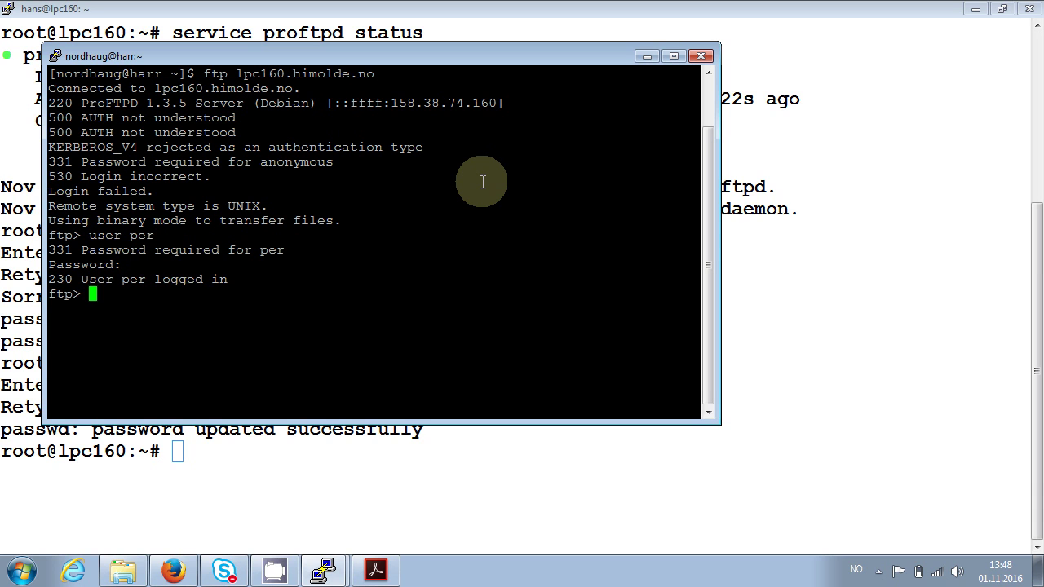
- List the remote directory's contents, print its working path with pwd, and maximize the terminal window
{"action": "type", "text": "ls"}
{"action": "key", "text": "Return"}
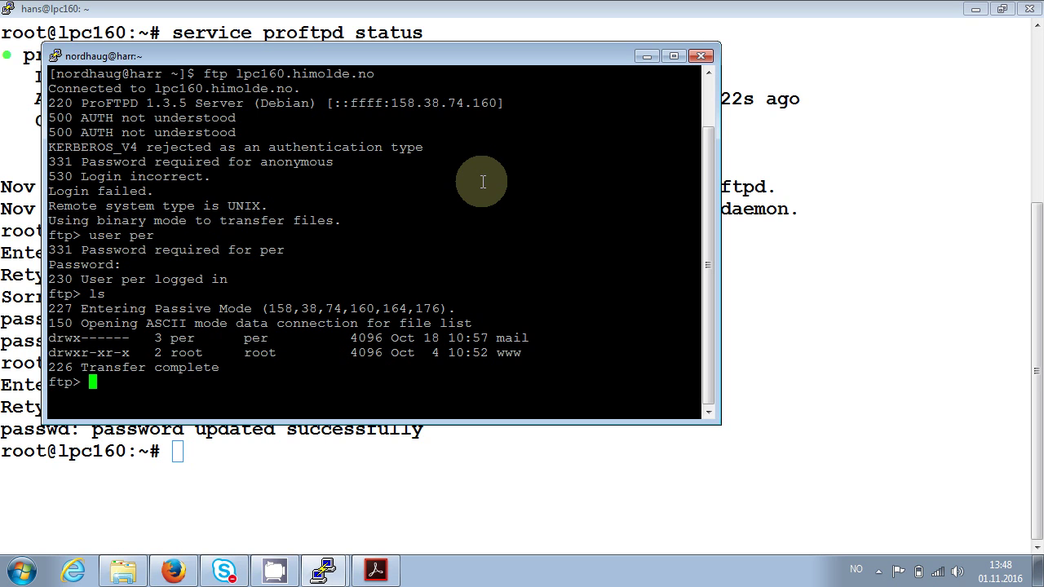
{"action": "type", "text": "pwd"}
{"action": "key", "text": "Return"}
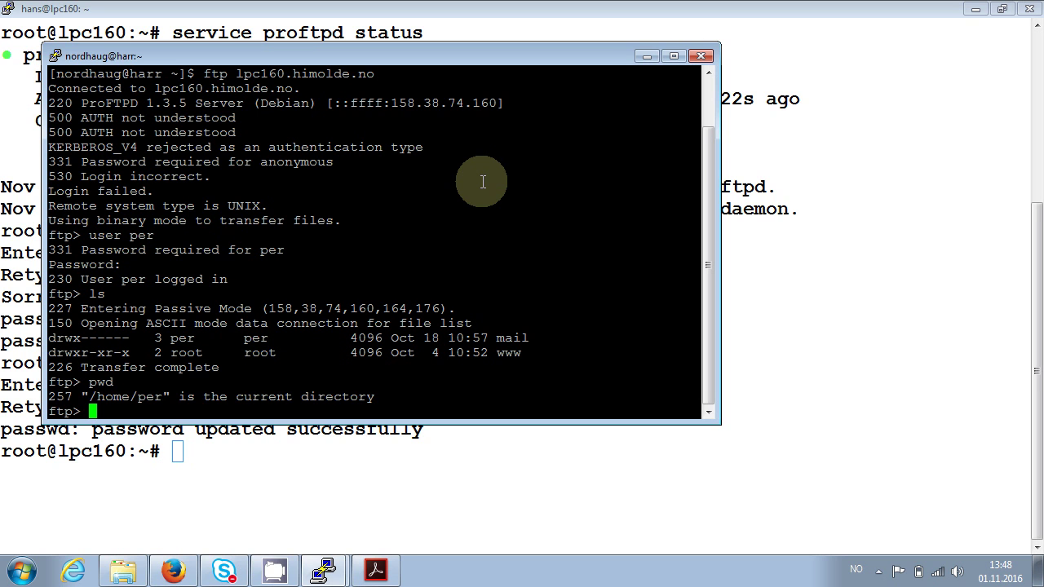
{"action": "left_click", "coordinate": [674, 55]}
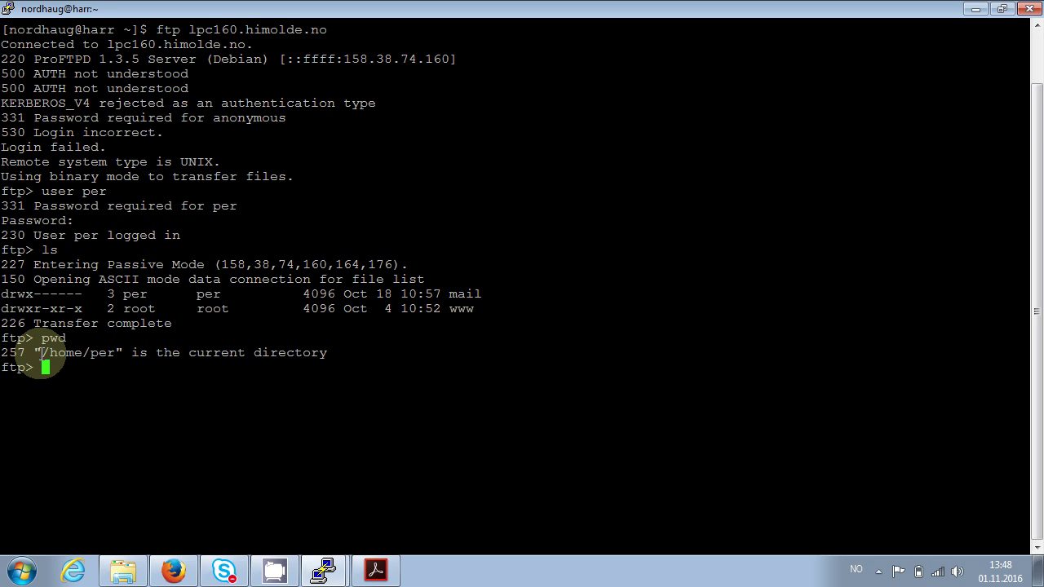
- Change to the remote mail directory and list its contents
{"action": "type", "text": "pwd"}
{"action": "key", "text": "BackSpace"}
{"action": "key", "text": "BackSpace"}
{"action": "key", "text": "BackSpace"}
{"action": "key", "text": "BackSpace"}
{"action": "type", "text": "cd mail"}
{"action": "key", "text": "Return"}
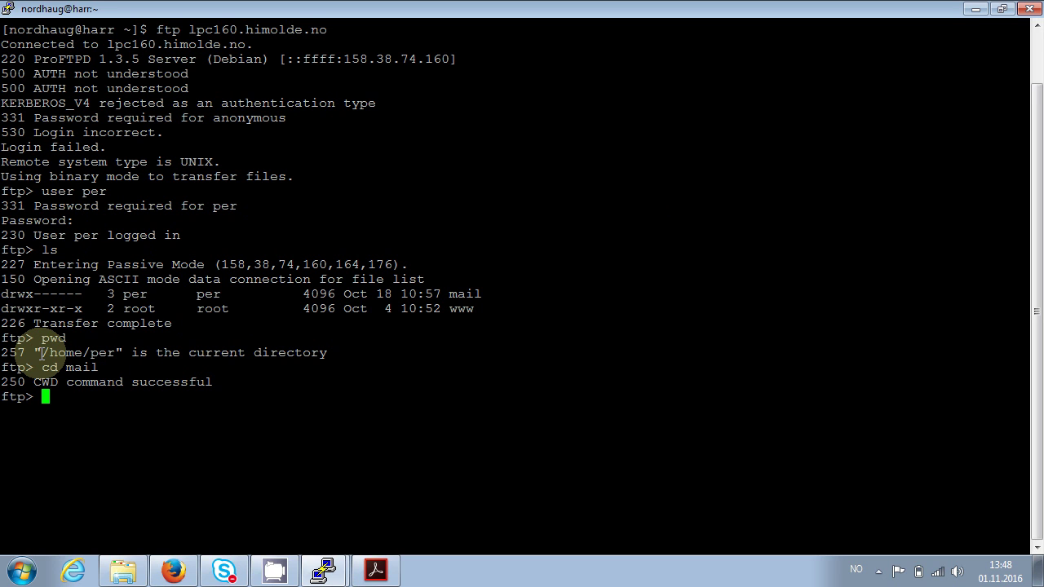
{"action": "type", "text": "ls"}
{"action": "key", "text": "Return"}
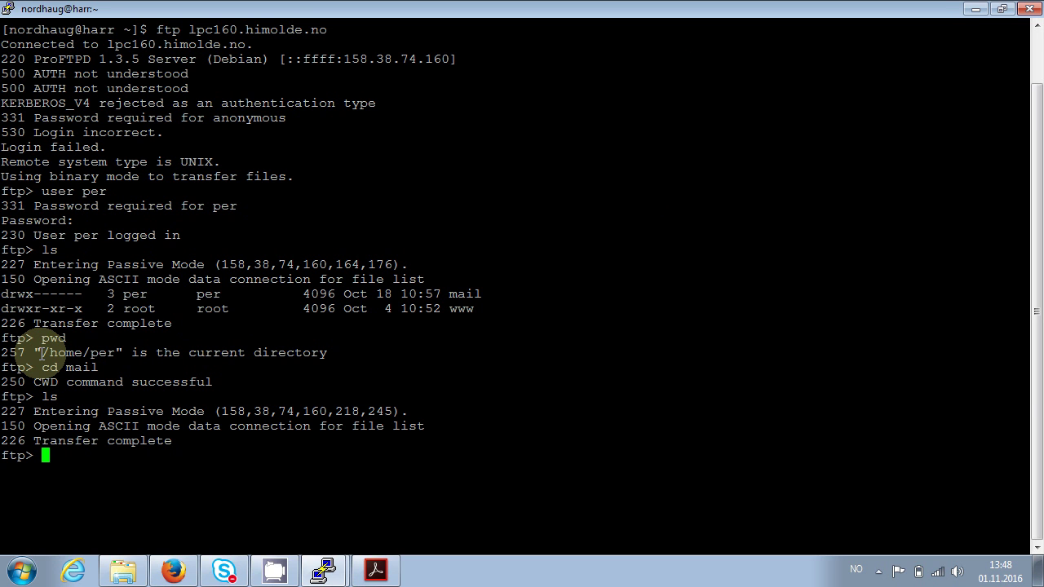
- Go back up one level, change to the remote www directory and list its contents with ls and dir
{"action": "type", "text": "cd .."}
{"action": "key", "text": "Return"}
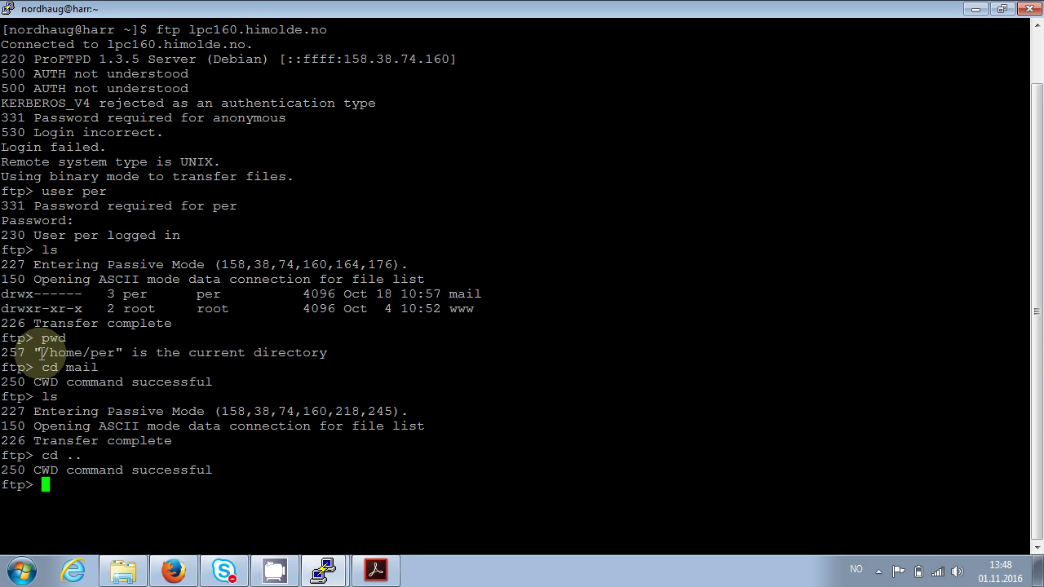
{"action": "type", "text": "cd www"}
{"action": "key", "text": "Return"}
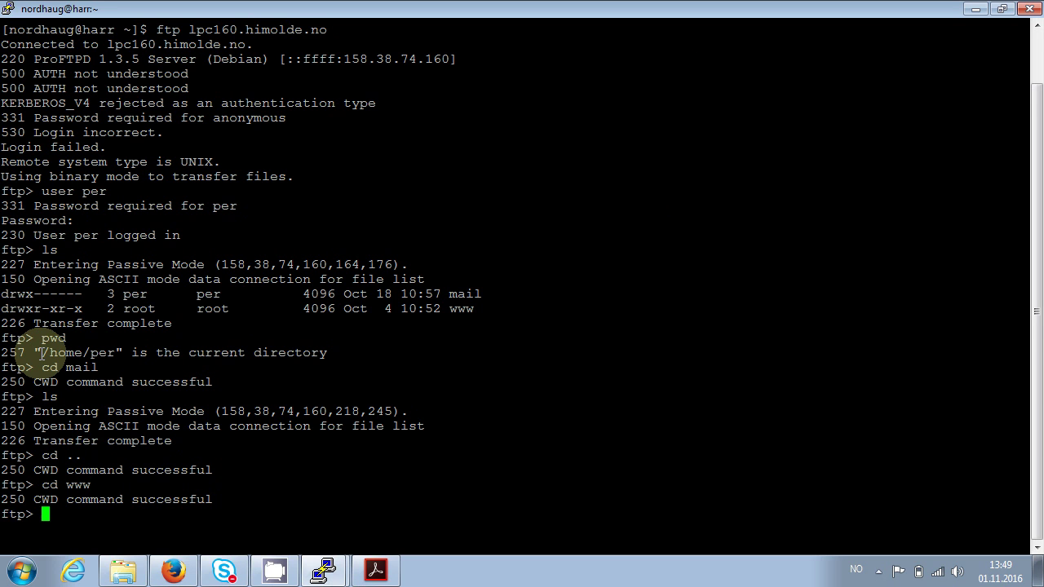
{"action": "type", "text": "ls"}
{"action": "key", "text": "Return"}
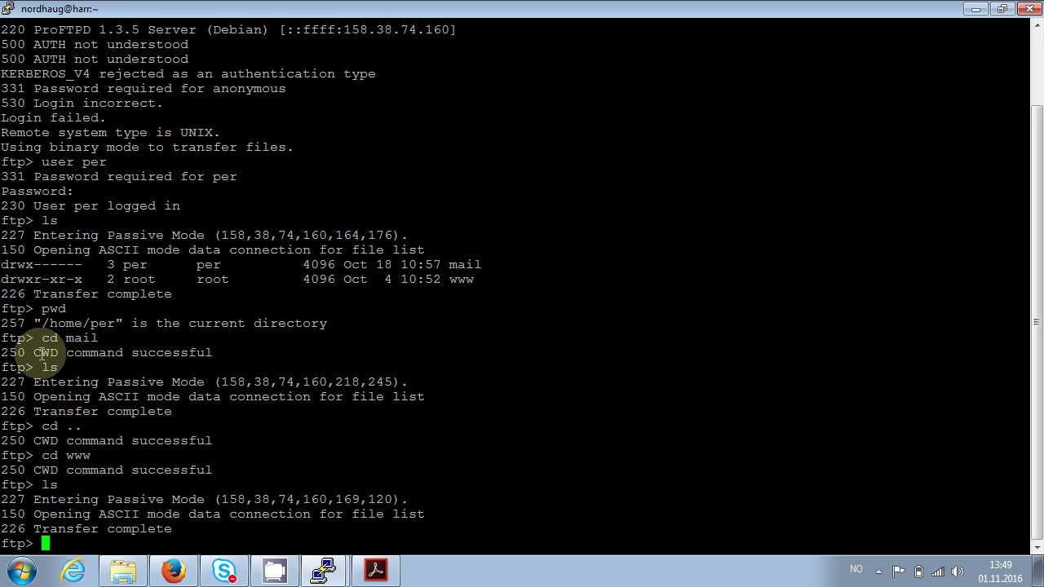
{"action": "type", "text": "ls"}
{"action": "key", "text": "Return"}
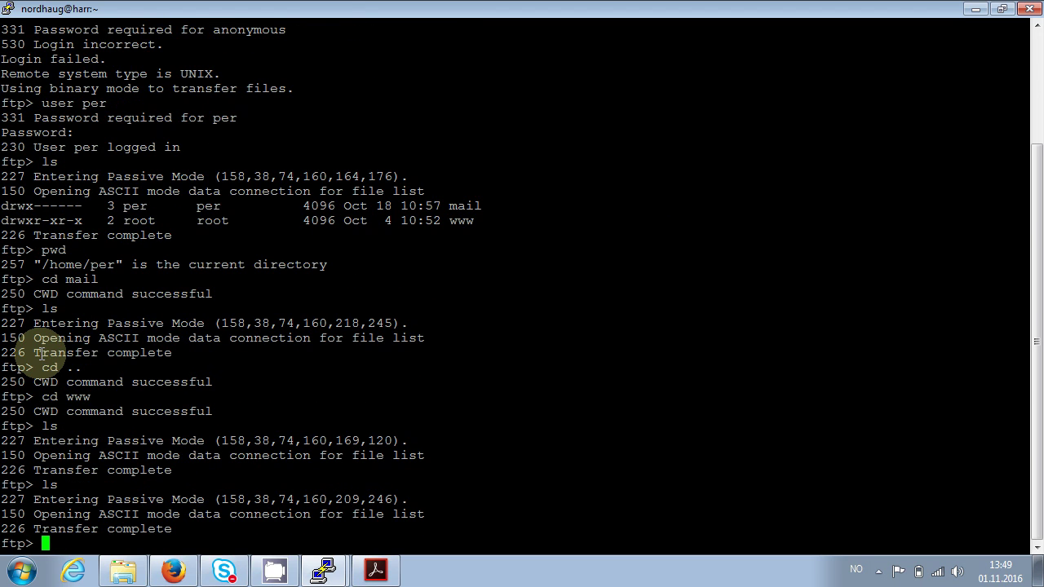
{"action": "type", "text": "dir"}
{"action": "key", "text": "Return"}
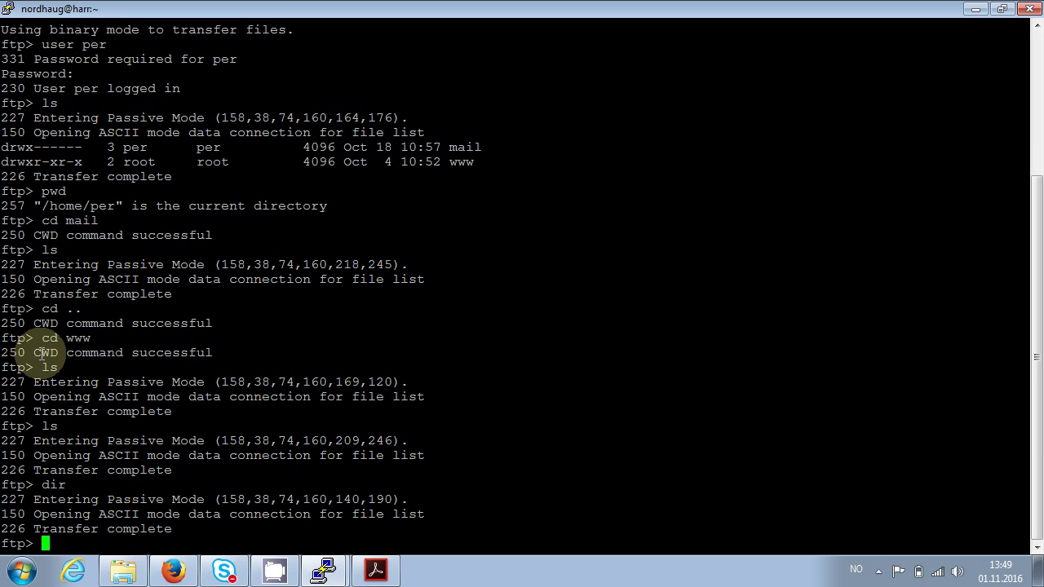
- Enter quit at the ftp prompt and switch to the root terminal on lpc160
{"action": "type", "text": "quit"}
{"action": "key", "text": "alt+Tab"}
{"action": "key", "text": "alt+Tab"}
{"action": "key", "text": "alt+Tab"}
{"action": "key", "text": "alt+Tab"}
{"action": "key", "text": "alt+Tab"}
{"action": "key", "text": "alt+Tab"}
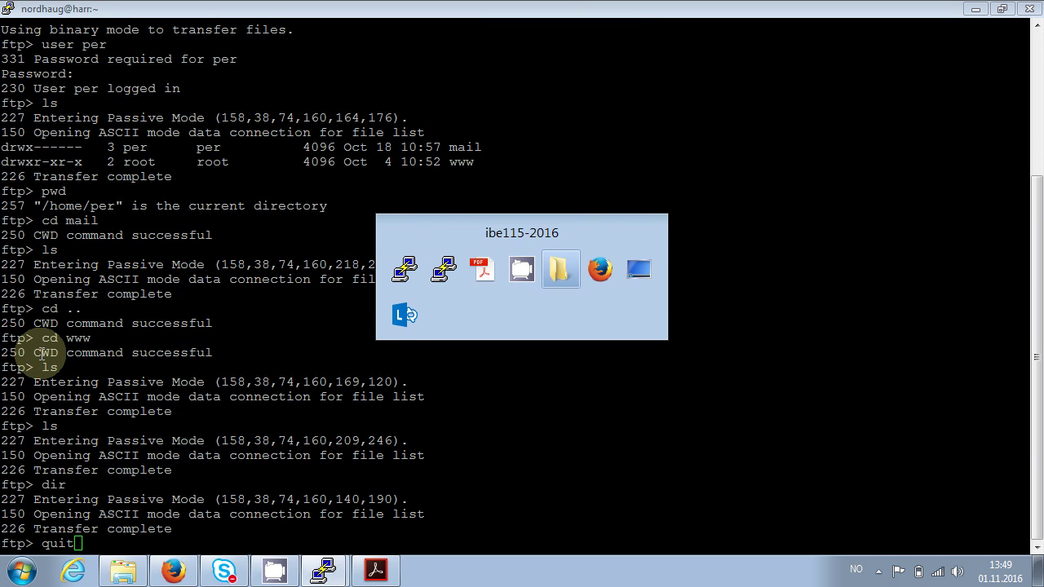
{"action": "key", "text": "alt+Tab"}
{"action": "key", "text": "alt+Tab"}
{"action": "key", "text": "alt+Tab"}
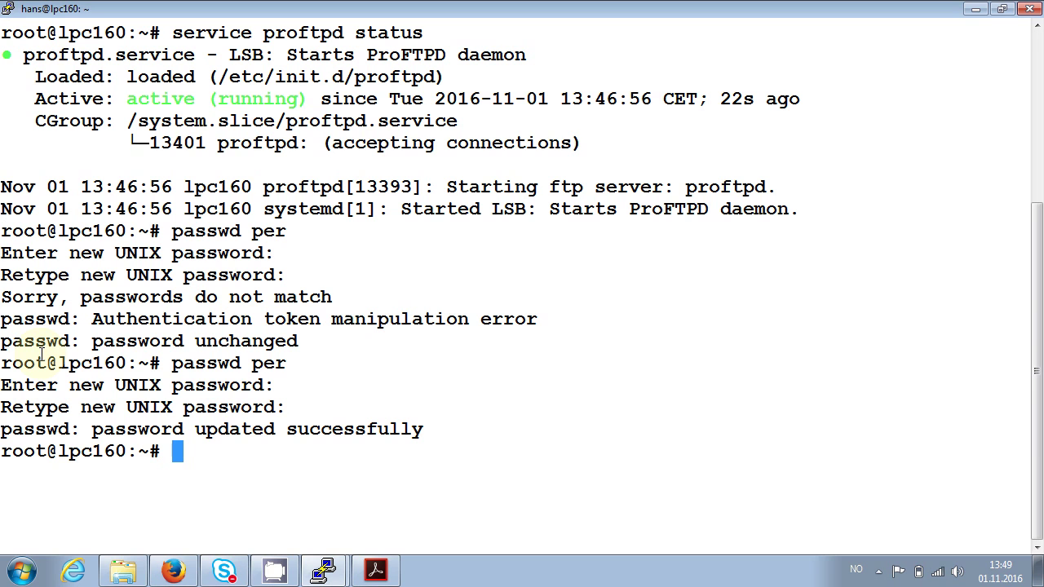
- Change to the FTP test user's home directory in the root shell
{"action": "type", "text": "cd per"}
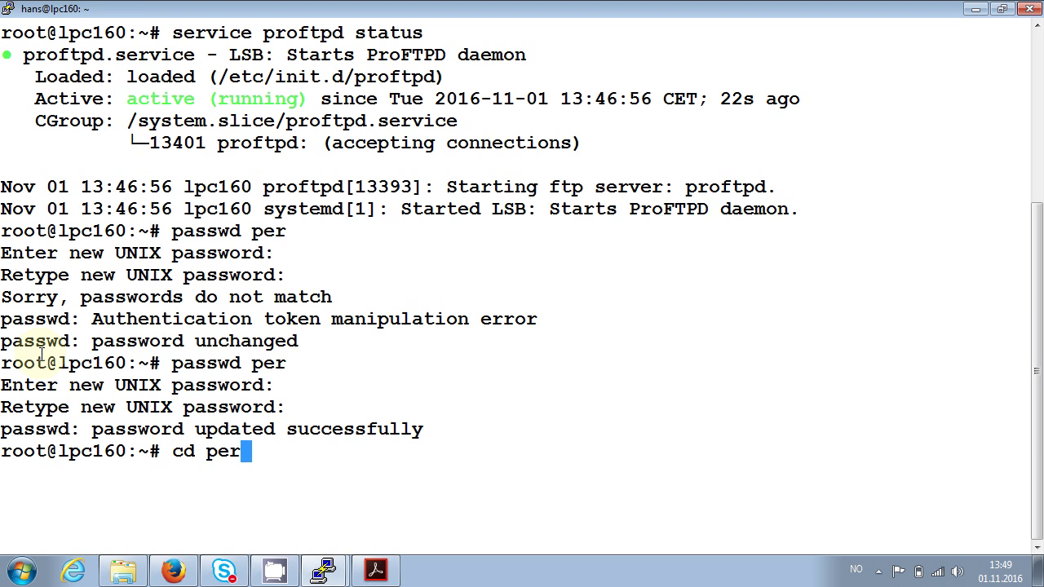
{"action": "key", "text": "Left"}
{"action": "key", "text": "Left"}
{"action": "key", "text": "Left"}
{"action": "type", "text": "~"}
{"action": "key", "text": "Return"}
- Create an empty file tull.txt with touch and make the test user its owner with chown
{"action": "type", "text": "to"}
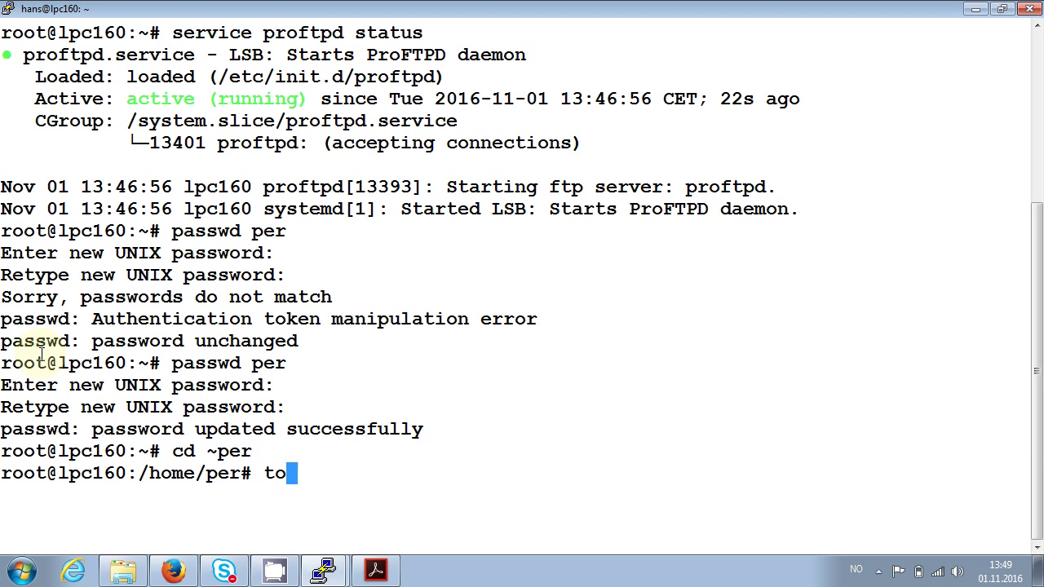
{"action": "type", "text": "uch tull.txt"}
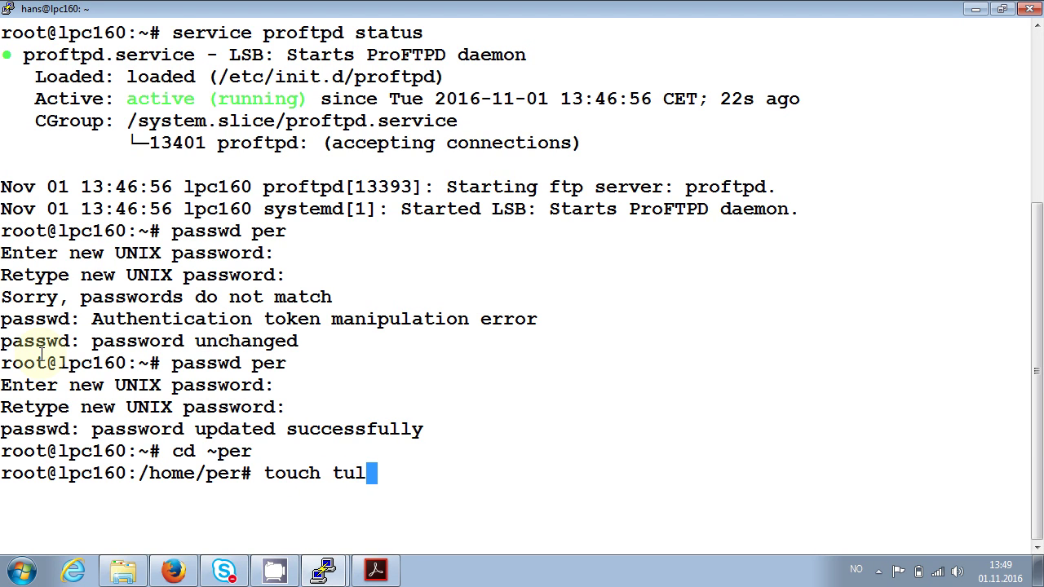
{"action": "key", "text": "Return"}
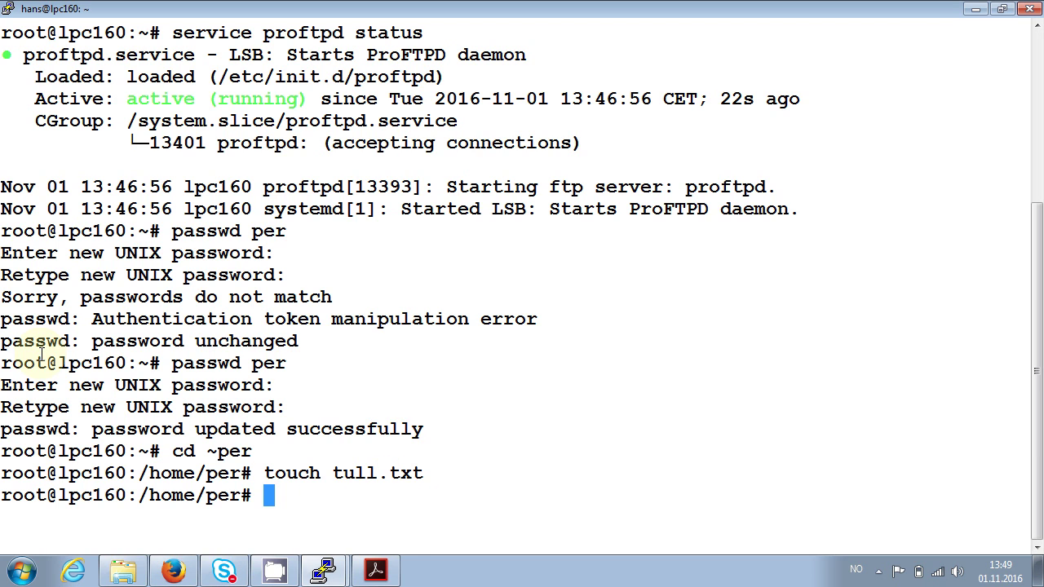
{"action": "type", "text": "chown pe"}
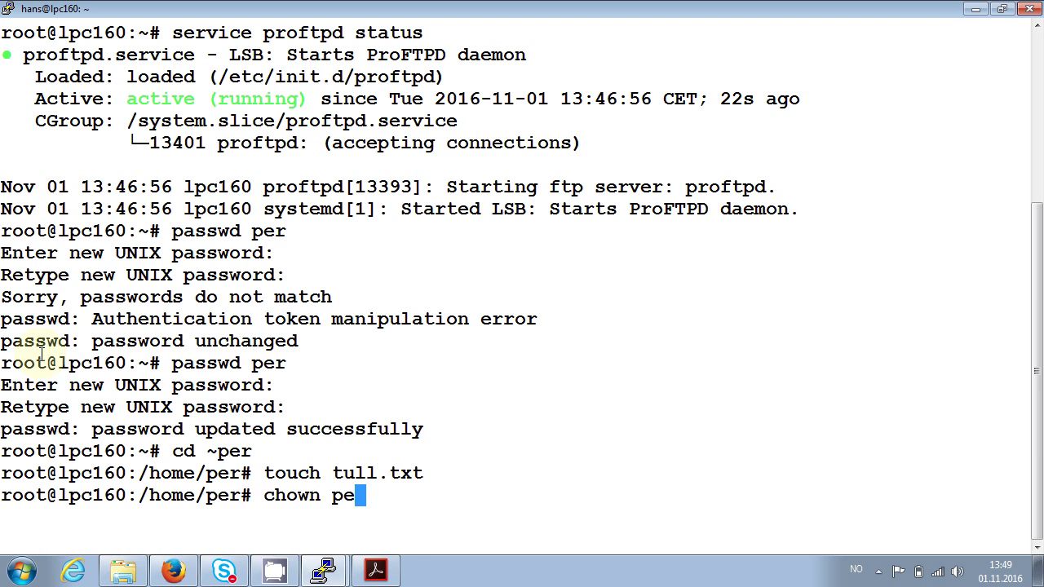
{"action": "type", "text": "r tull.txt"}
{"action": "key", "text": "Return"}
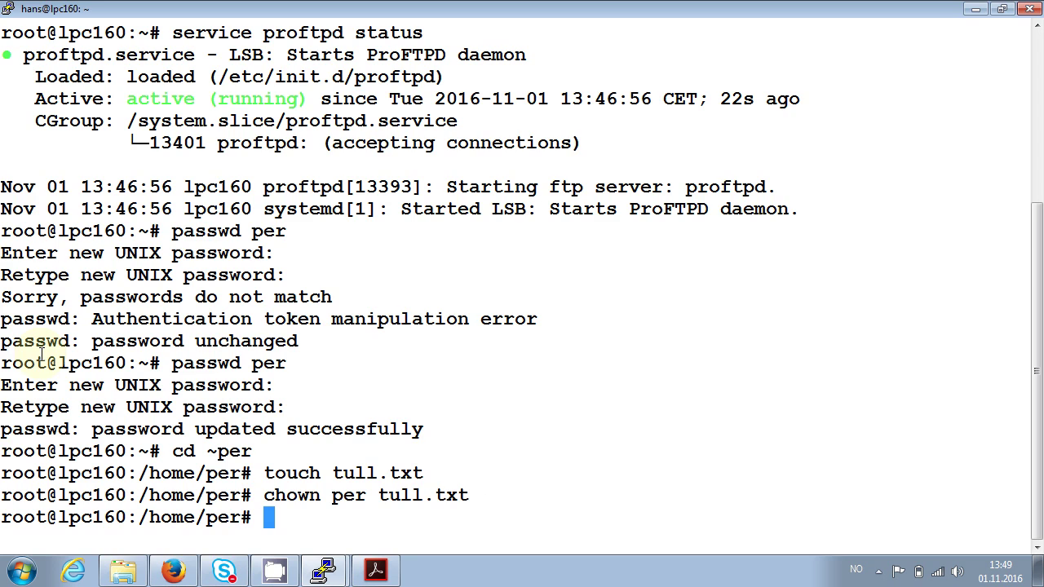
- Return to the ftp session, discard the pending quit command and print the remote working directory with pwd
{"action": "key", "text": "alt+Tab"}
{"action": "key", "text": "BackSpace"}
{"action": "key", "text": "BackSpace"}
{"action": "key", "text": "BackSpace"}
{"action": "key", "text": "BackSpace"}
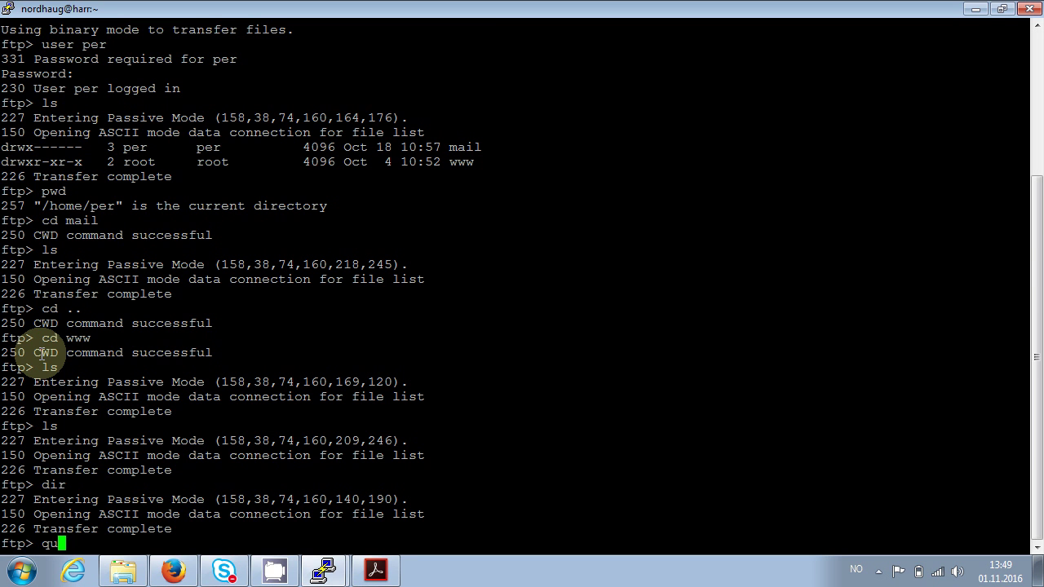
{"action": "type", "text": "pwd"}
{"action": "key", "text": "Return"}
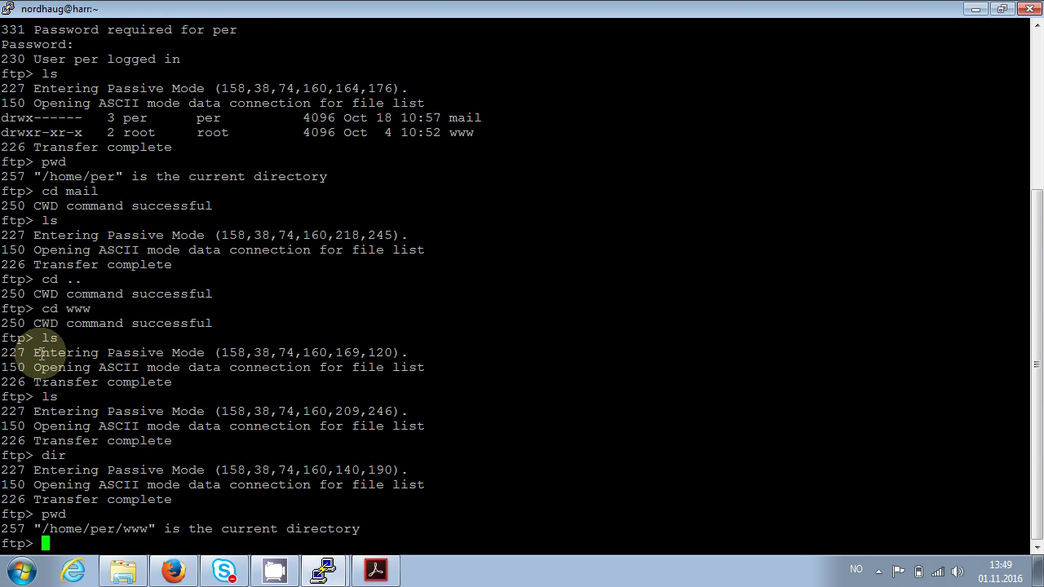
- Go up one level on the remote server and list the directory's contents
{"action": "type", "text": "cd .."}
{"action": "key", "text": "Return"}
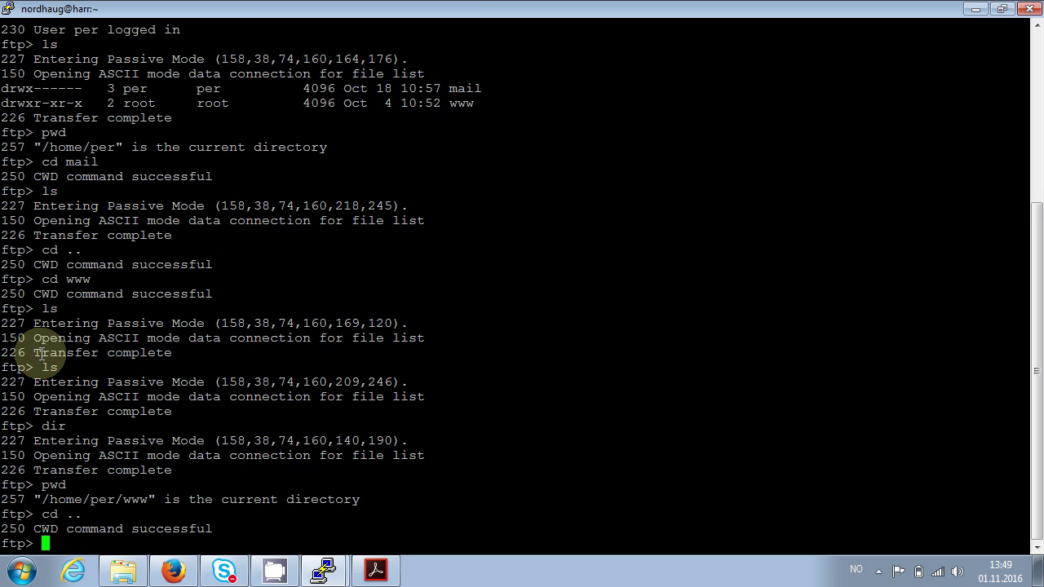
{"action": "type", "text": "ls"}
{"action": "key", "text": "Return"}
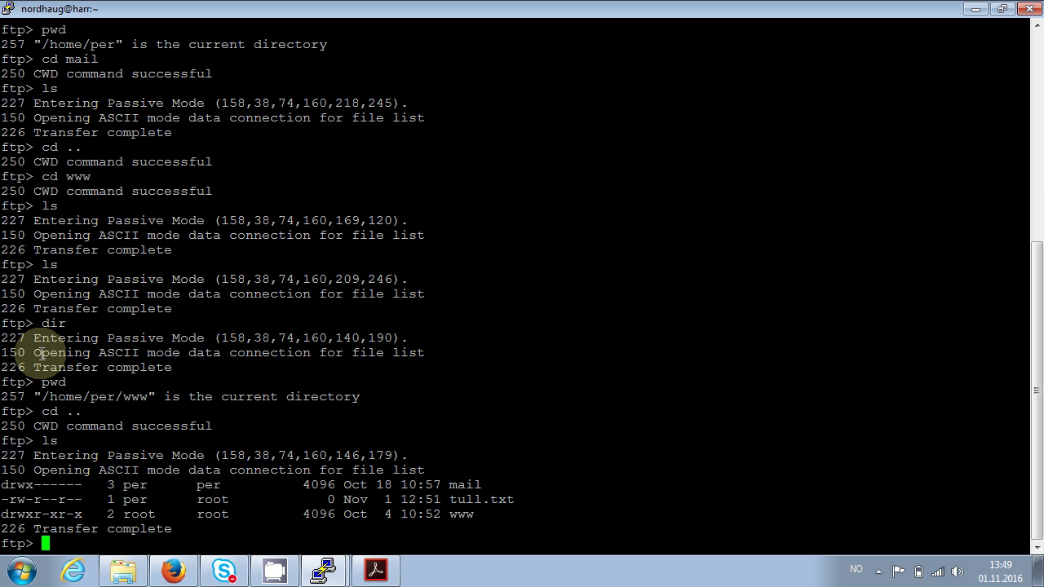
- Download tull.txt from the server with get and end the ftp session with bye
{"action": "type", "text": "get tull.txt"}
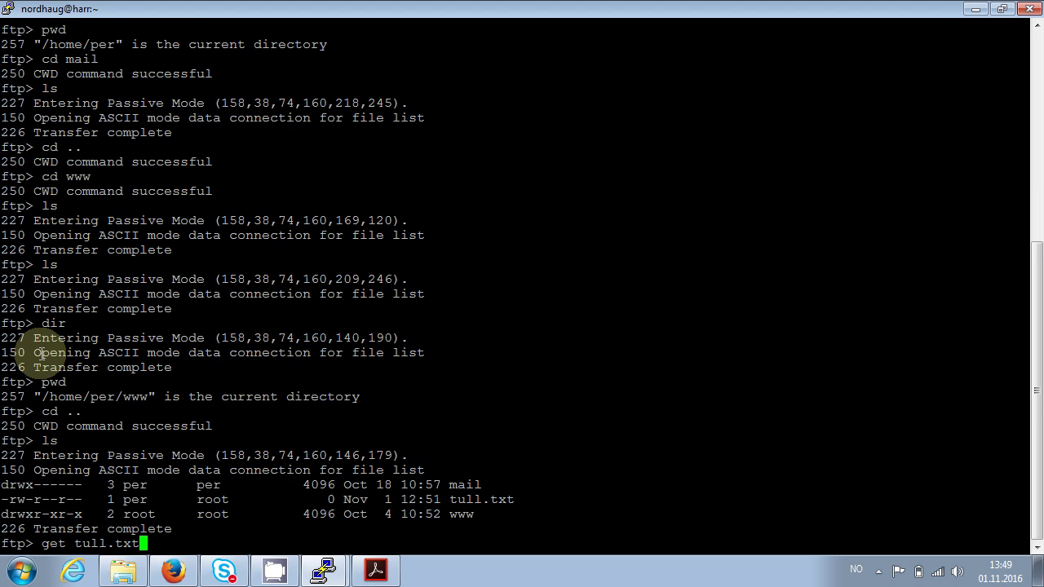
{"action": "key", "text": "Return"}
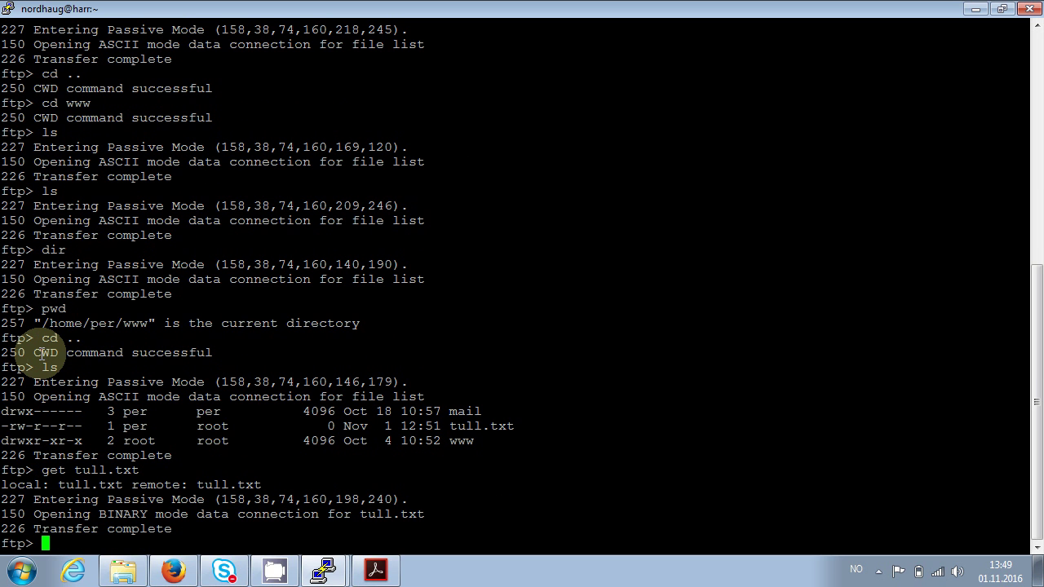
{"action": "type", "text": "bye"}
{"action": "key", "text": "Return"}
- List the downloaded tull.txt in the local directory and highlight the www path in the earlier pwd output
{"action": "type", "text": "ls tu"}
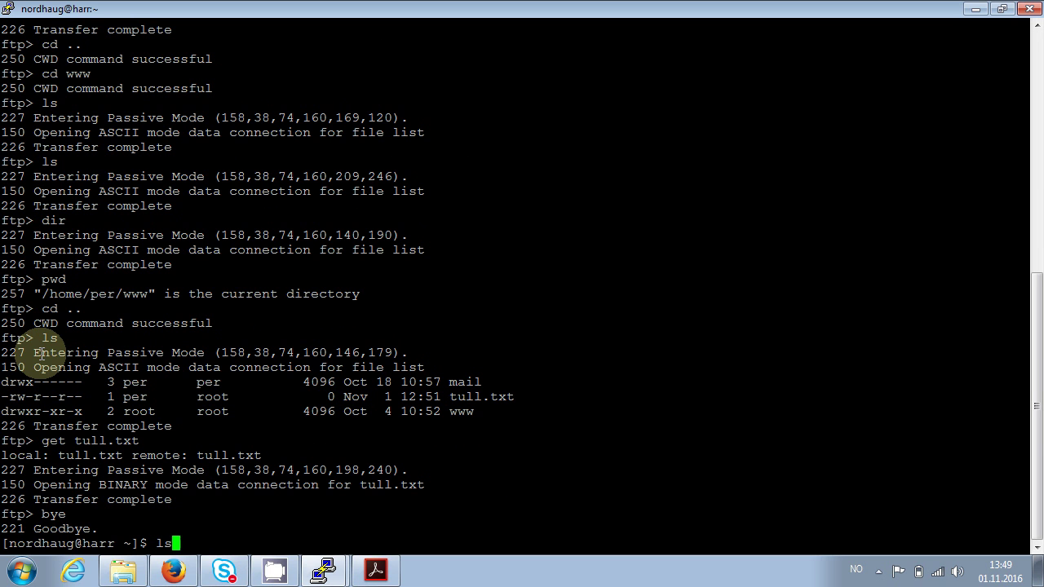
{"action": "key", "text": "Tab"}
{"action": "key", "text": "Tab"}
{"action": "type", "text": "l"}
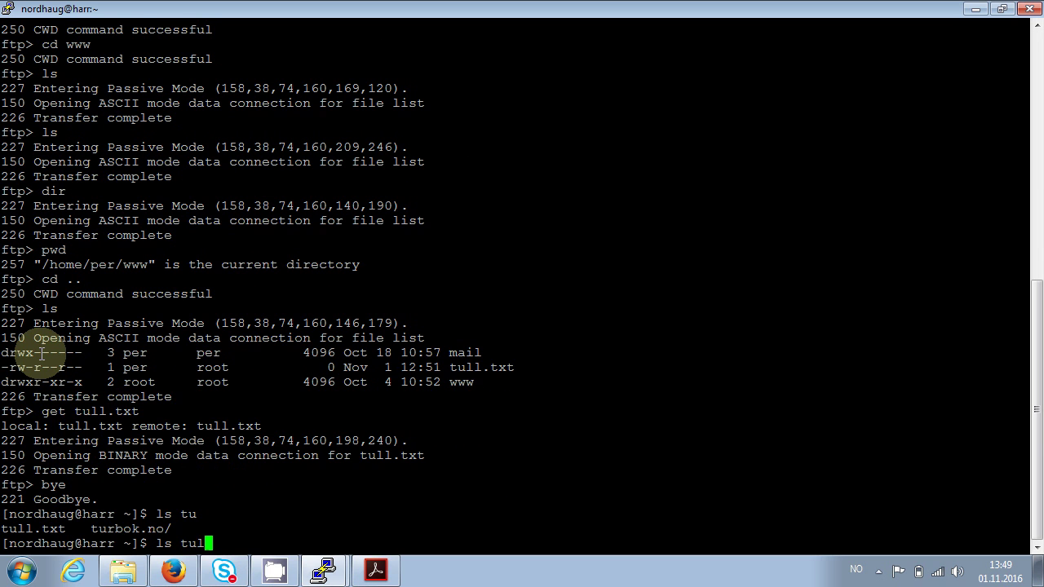
{"action": "key", "text": "Tab"}
{"action": "key", "text": "Return"}
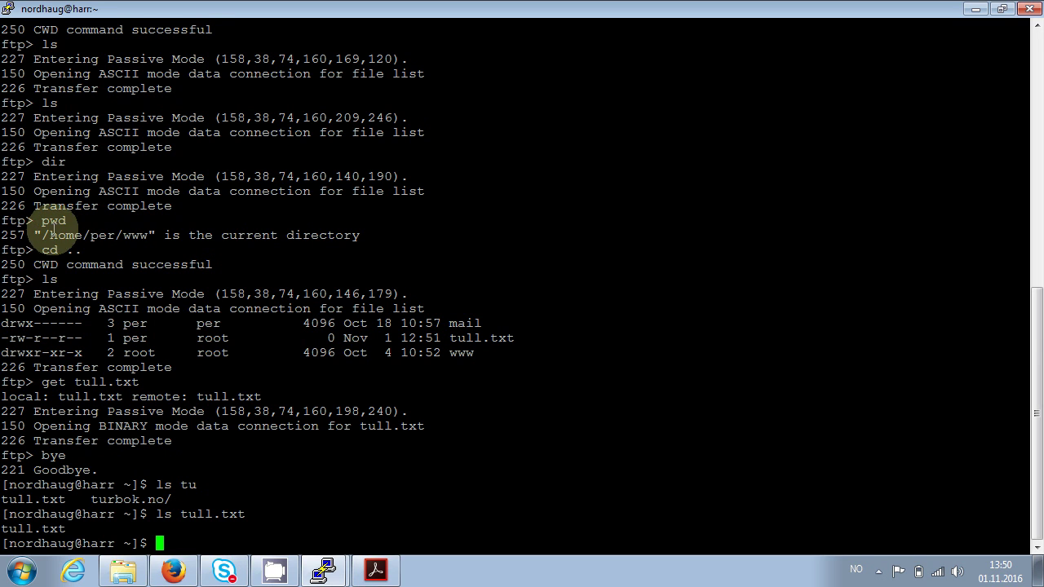
{"action": "left_click_drag", "start_coordinate": [41, 235], "coordinate": [147, 235]}
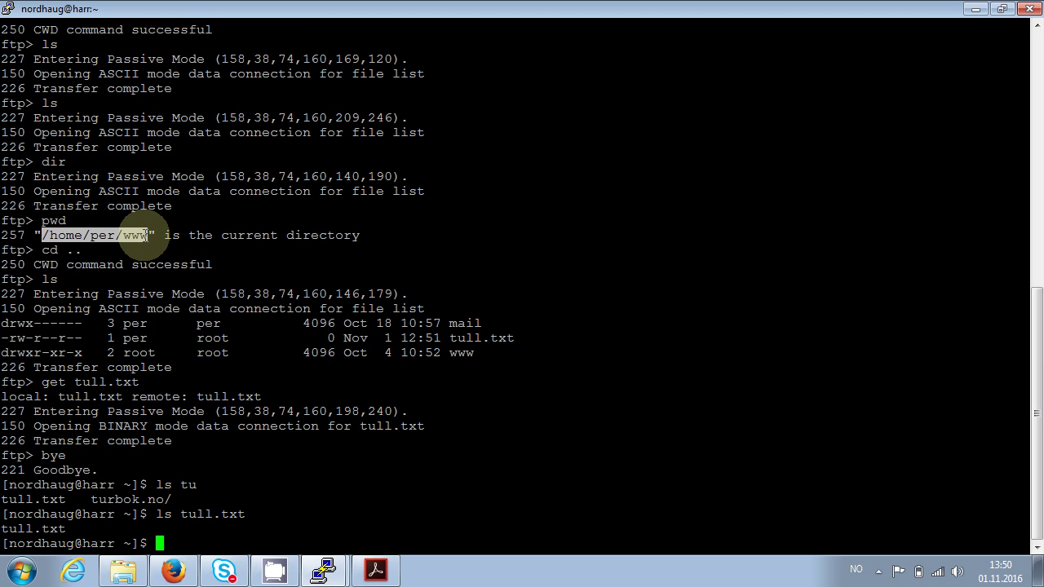
- Launch FileZilla, dismiss the update notice and open the Site Manager
{"action": "key", "text": "alt+Tab"}
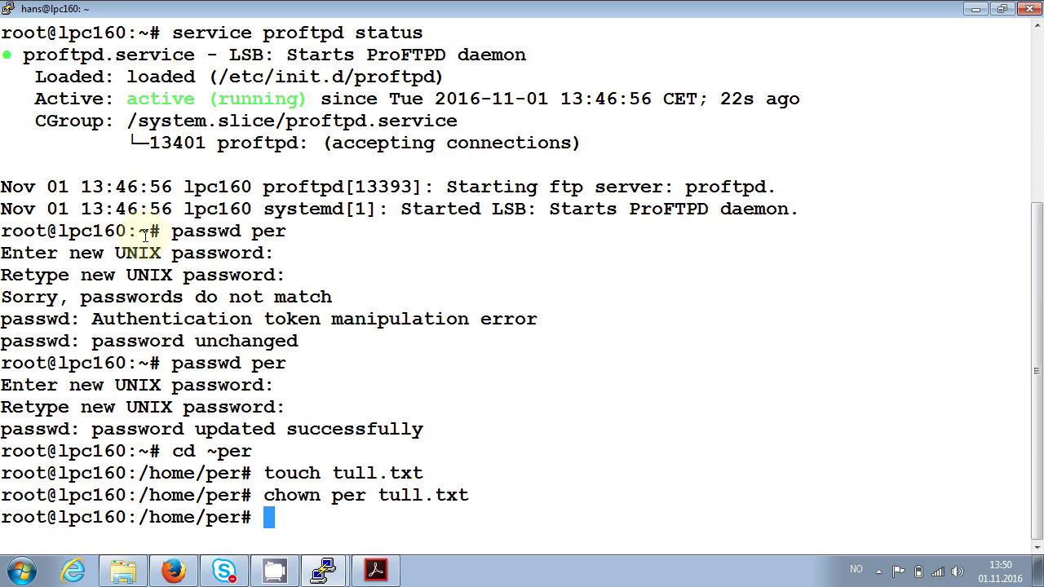
{"action": "key", "text": "super"}
{"action": "type", "text": "filez"}
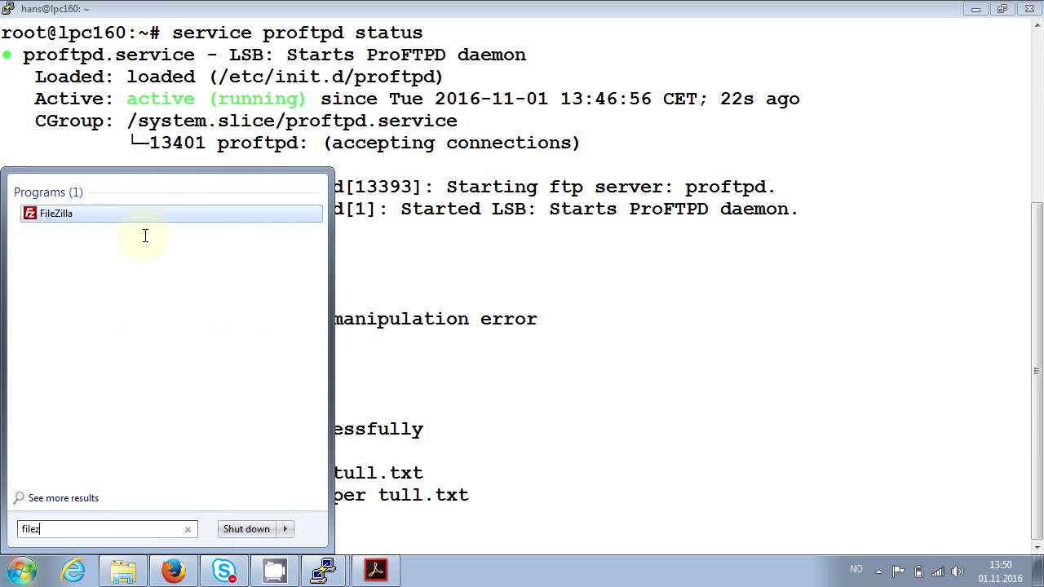
{"action": "key", "text": "Return"}
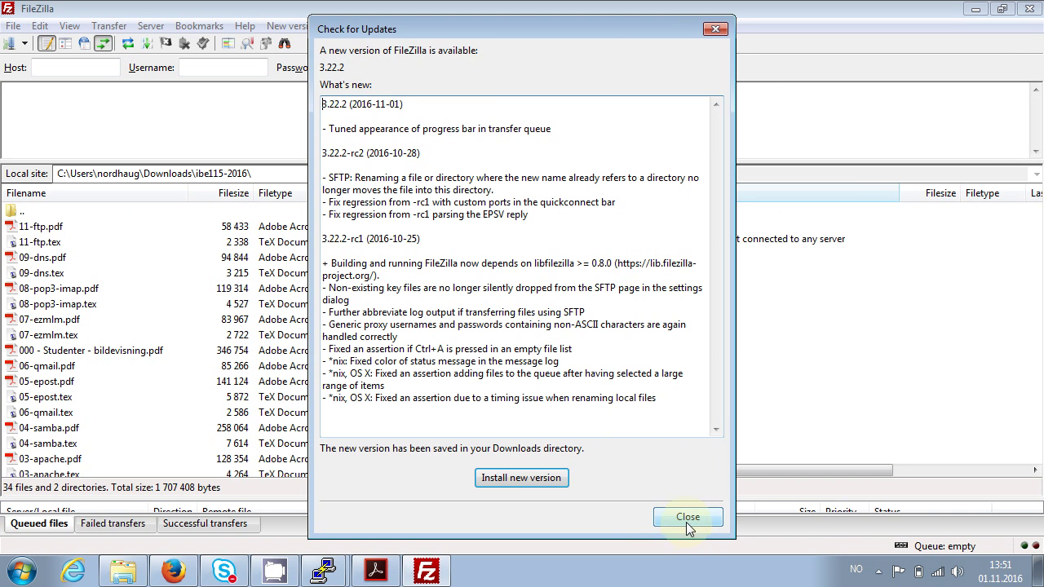
{"action": "left_click", "coordinate": [686, 520]}
{"action": "key", "text": "ctrl+s"}
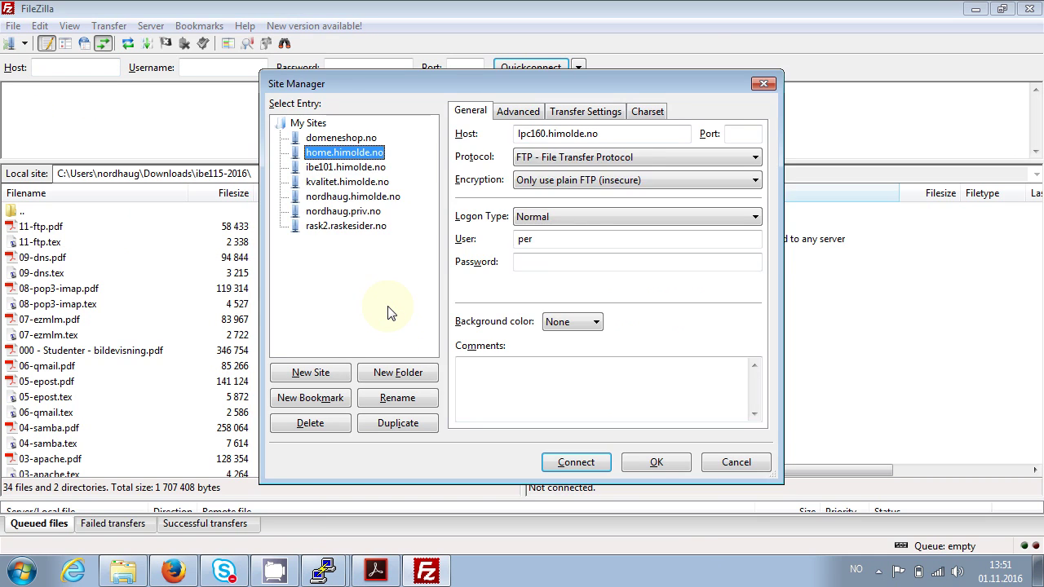
- Connect to the saved site ibe101.himolde.no, entering the account password
{"action": "key", "text": "Down"}
{"action": "key", "text": "Down"}
{"action": "key", "text": "Up"}
{"action": "key", "text": "Return"}
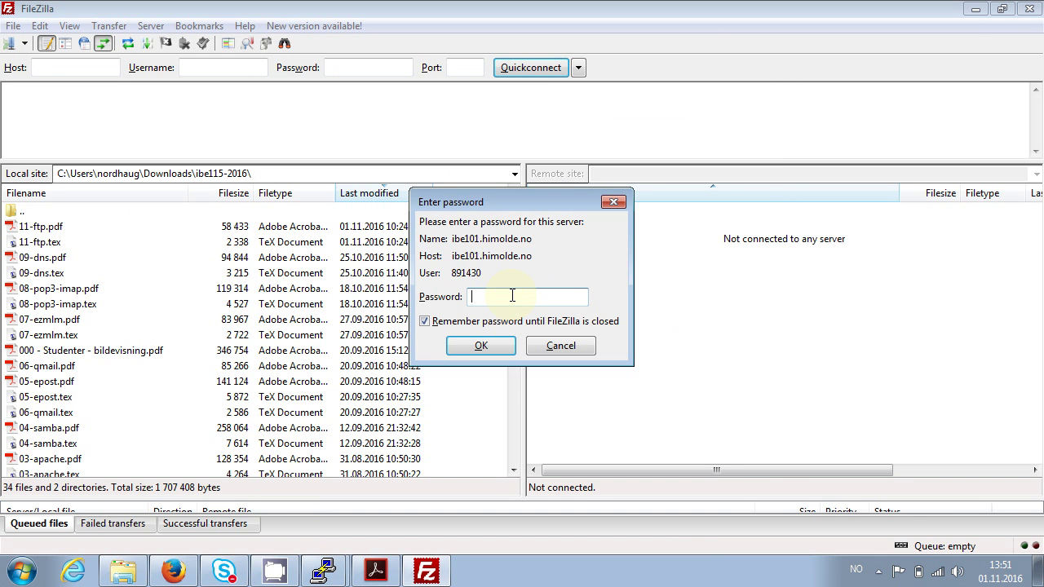
{"action": "type", "text": "********"}
{"action": "key", "text": "Return"}
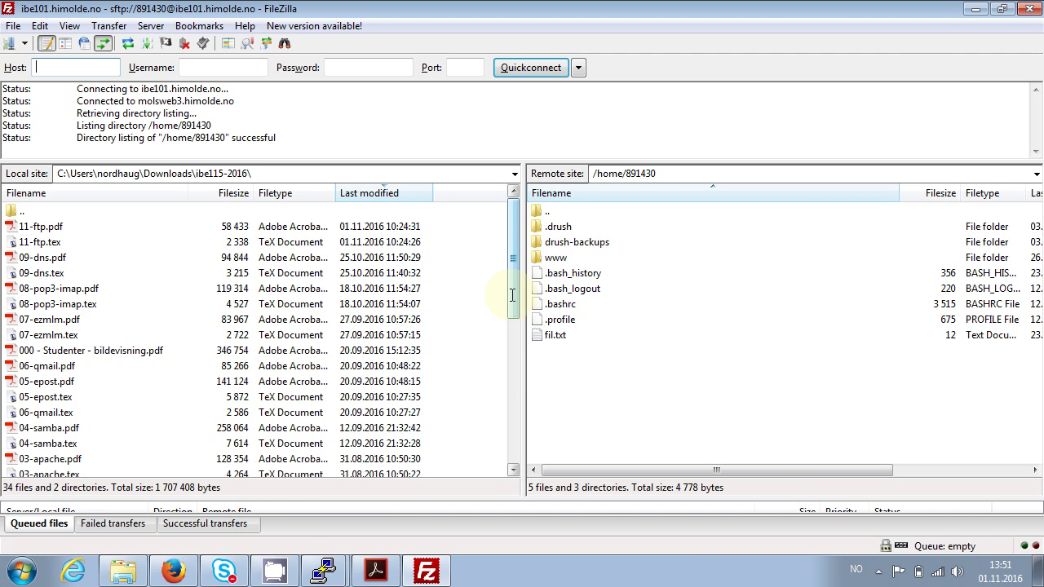
- Go up from the remote home directory to /home, look through its folders, and continue up to the root directory
{"action": "left_click", "coordinate": [1036, 174]}
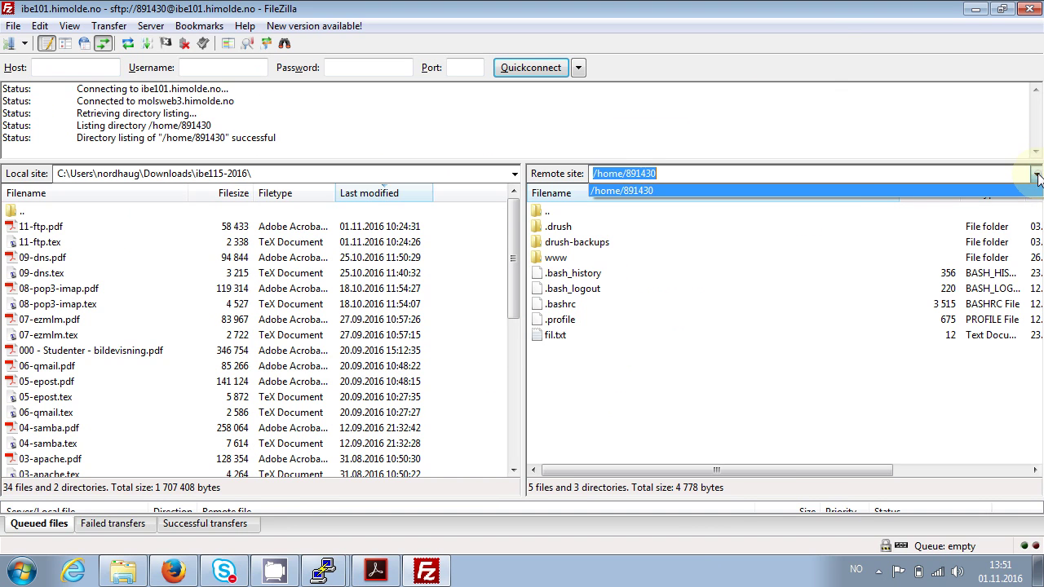
{"action": "left_click", "coordinate": [851, 193]}
{"action": "double_click", "coordinate": [548, 212]}
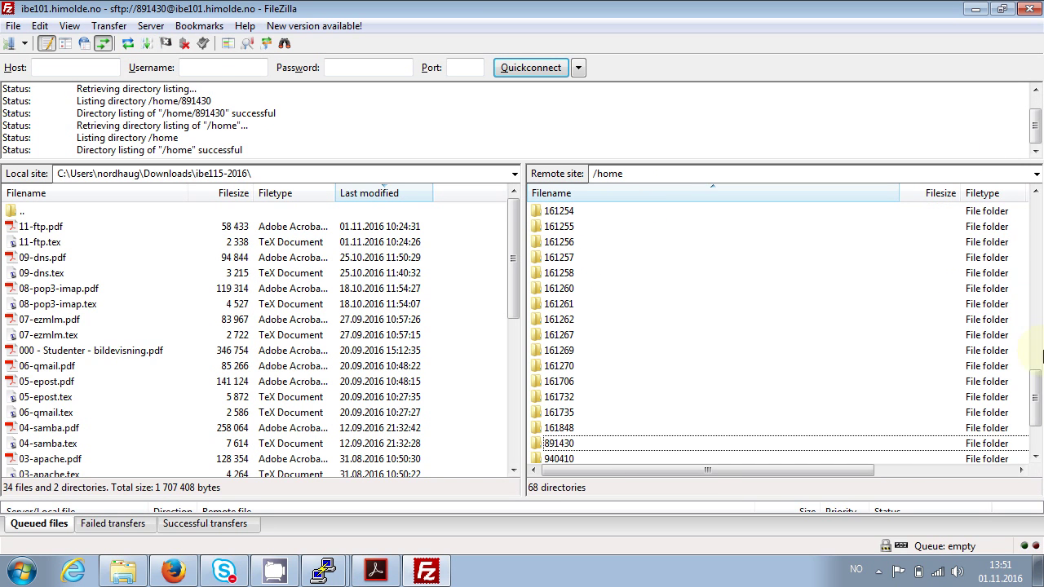
{"action": "left_click", "coordinate": [1037, 383]}
{"action": "left_click_drag", "start_coordinate": [1037, 383], "coordinate": [1037, 412]}
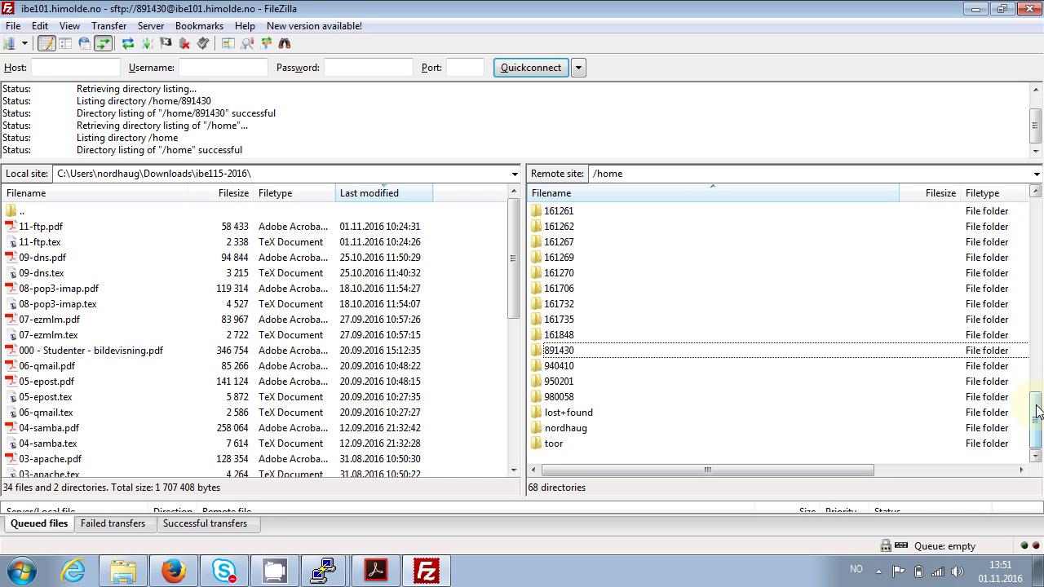
{"action": "left_click_drag", "start_coordinate": [1037, 412], "coordinate": [1035, 225]}
{"action": "double_click", "coordinate": [547, 211]}
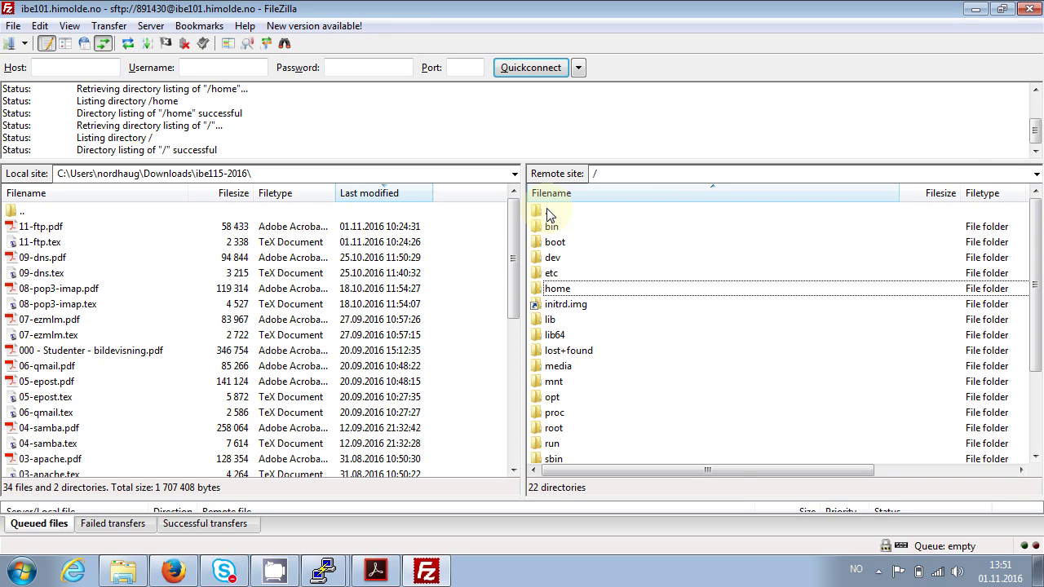
- Close FileZilla and switch to the Sikkerhet slide in the PDF presentation
{"action": "left_click", "coordinate": [1031, 9]}
{"action": "left_click", "coordinate": [1032, 10]}
{"action": "key", "text": "alt+Tab"}
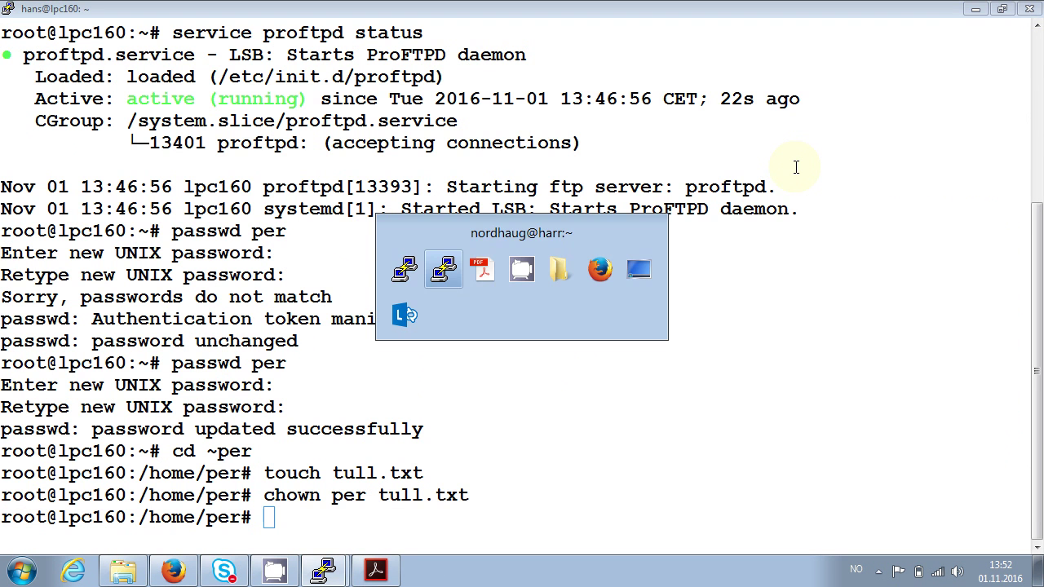
{"action": "key", "text": "alt+Tab"}
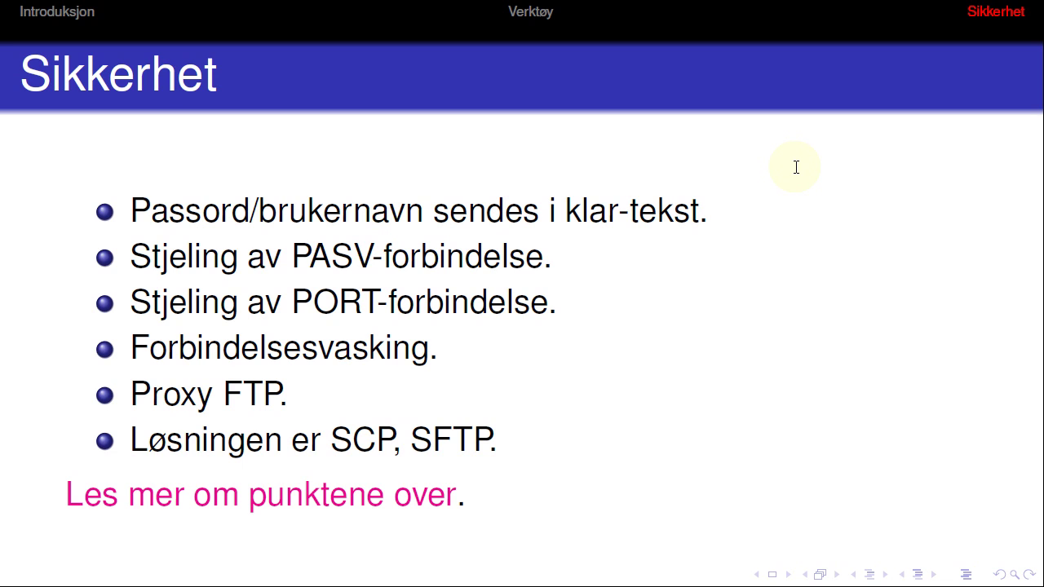